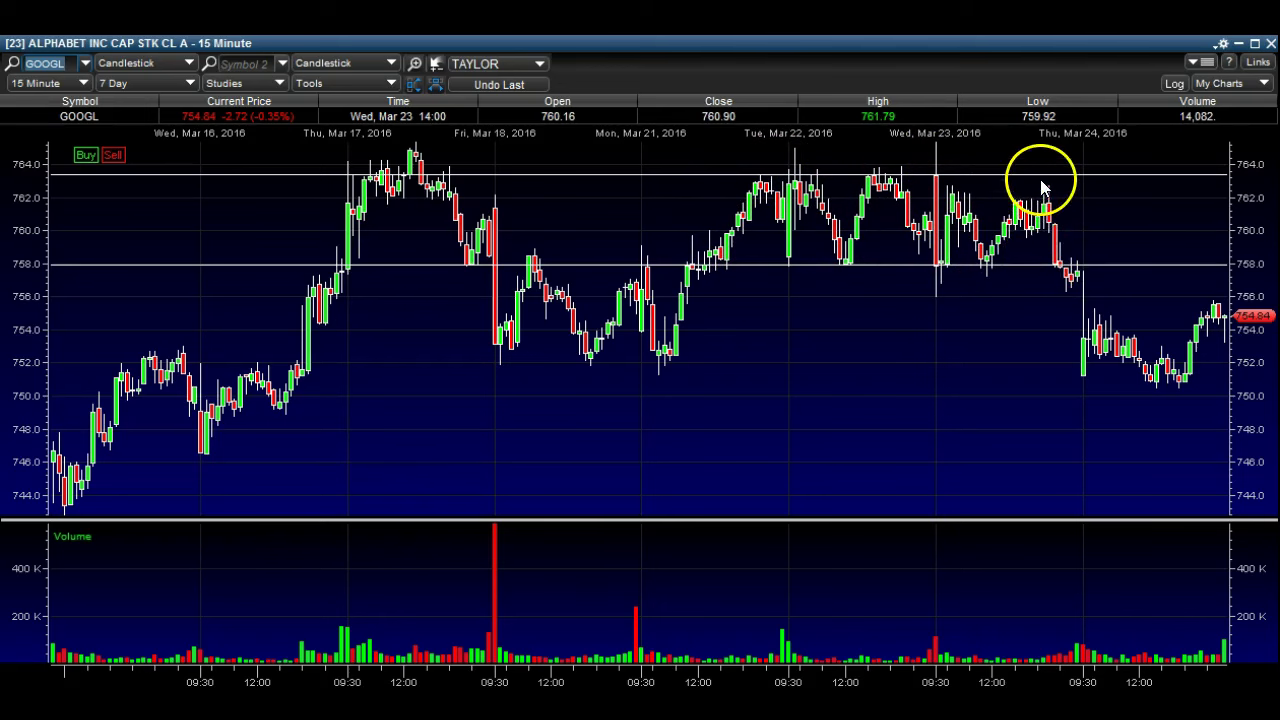
drag(1030, 262, 1030, 177)
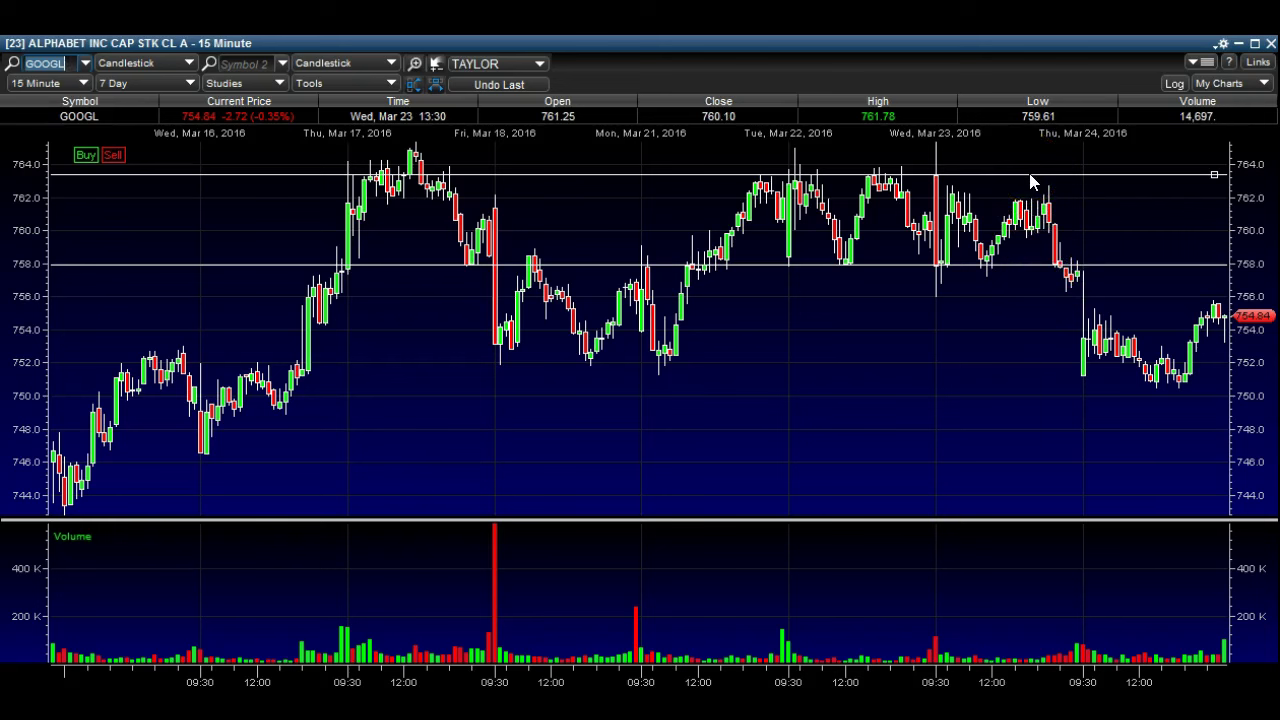
mouse_move(1033, 182)
mouse_down()
mouse_move(1052, 283)
mouse_move(1024, 231)
mouse_move(953, 213)
mouse_move(812, 213)
mouse_move(704, 268)
mouse_move(740, 172)
mouse_move(695, 262)
mouse_move(752, 190)
mouse_move(814, 191)
mouse_move(834, 257)
mouse_move(1054, 252)
mouse_move(1054, 232)
mouse_move(1022, 238)
mouse_move(994, 188)
mouse_move(733, 195)
mouse_move(746, 178)
mouse_move(800, 191)
mouse_move(829, 229)
mouse_move(845, 165)
mouse_move(773, 216)
mouse_move(755, 254)
mouse_move(767, 267)
mouse_up()
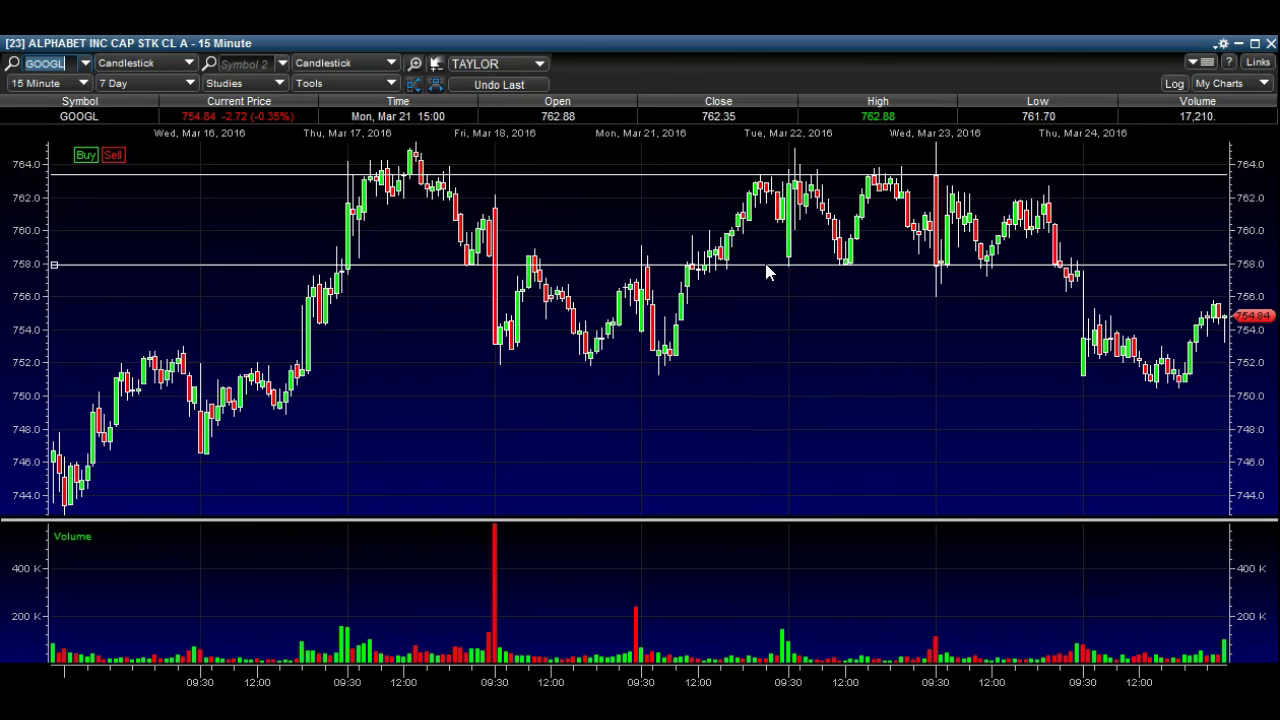
mouse_move(767, 271)
mouse_down()
mouse_move(1042, 270)
mouse_move(845, 263)
mouse_move(827, 265)
mouse_move(949, 270)
mouse_move(762, 279)
mouse_move(791, 171)
mouse_move(791, 274)
mouse_move(791, 243)
mouse_move(640, 280)
mouse_move(724, 275)
mouse_move(733, 240)
mouse_move(714, 249)
mouse_move(714, 270)
mouse_move(736, 224)
mouse_move(710, 258)
mouse_move(735, 268)
mouse_move(728, 276)
mouse_move(757, 228)
mouse_move(791, 248)
mouse_move(792, 270)
mouse_move(943, 243)
mouse_move(939, 270)
mouse_up()
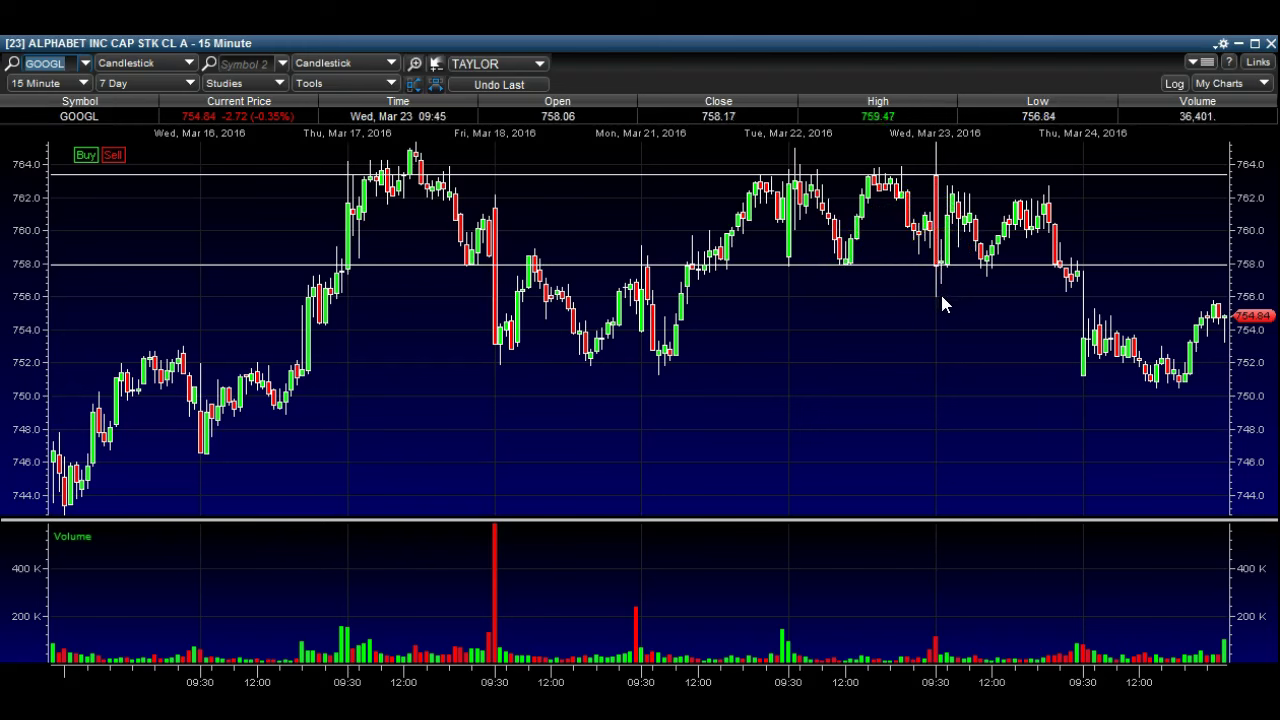
mouse_move(942, 298)
mouse_down()
mouse_move(944, 265)
mouse_move(814, 266)
mouse_move(1030, 266)
mouse_move(966, 216)
mouse_move(982, 268)
mouse_move(1023, 200)
mouse_move(1053, 264)
mouse_move(1092, 285)
mouse_move(1064, 287)
mouse_move(1111, 266)
mouse_move(1056, 315)
mouse_move(1004, 259)
mouse_up()
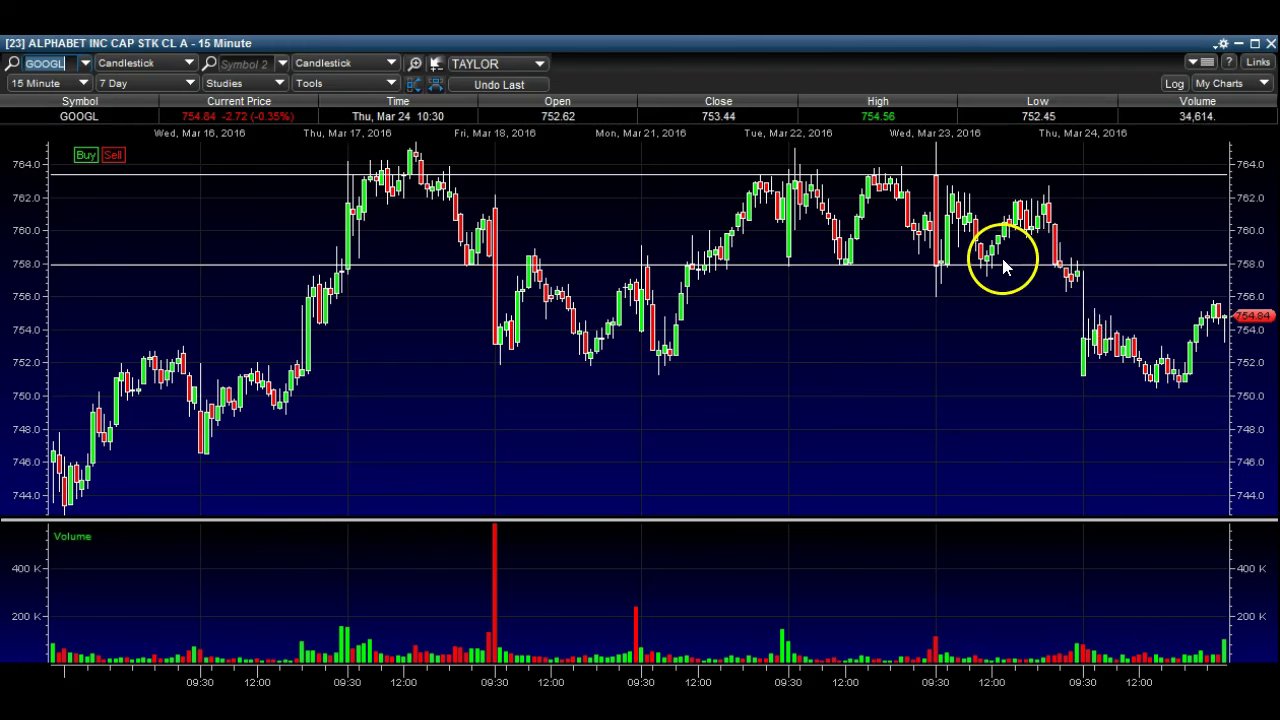
Draw a descending trendline on the GOOGL chart from the March 22 high near 765 across the lower highs to about 761 on March 24.
click(336, 84)
click(344, 135)
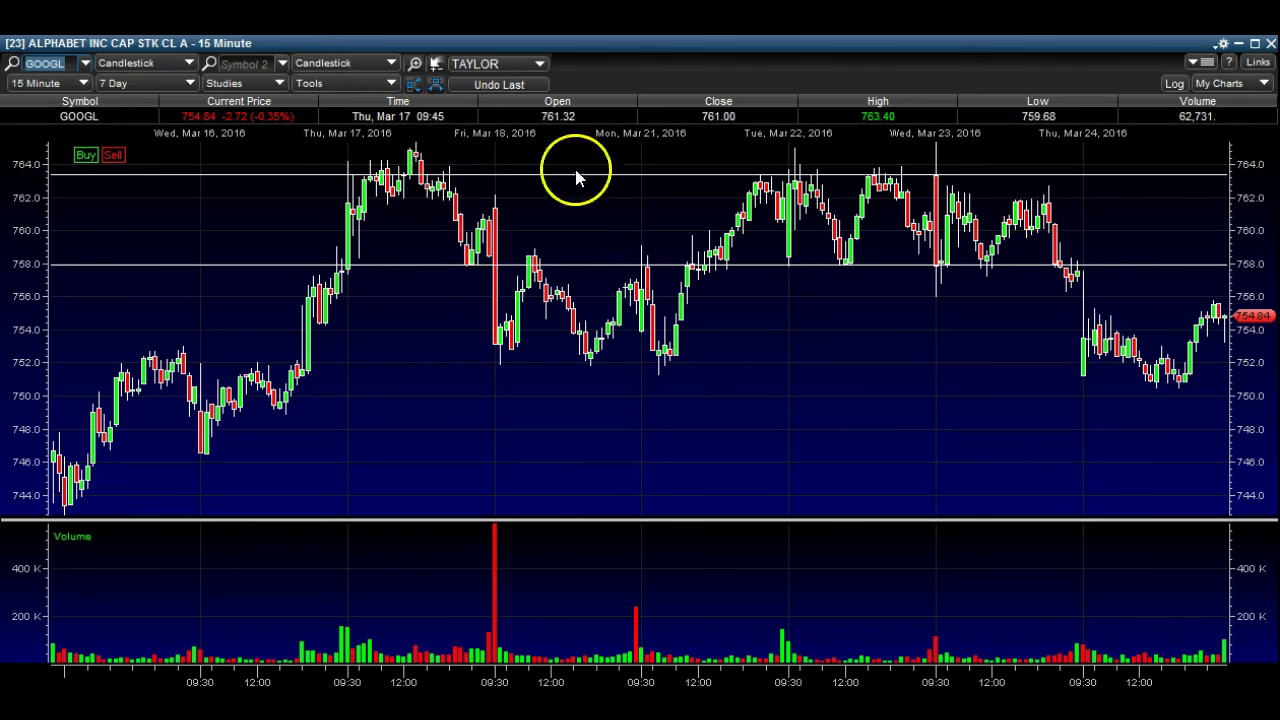
mouse_move(806, 163)
mouse_down()
mouse_move(793, 155)
mouse_move(951, 166)
mouse_move(771, 163)
mouse_move(951, 177)
mouse_move(1117, 214)
mouse_up()
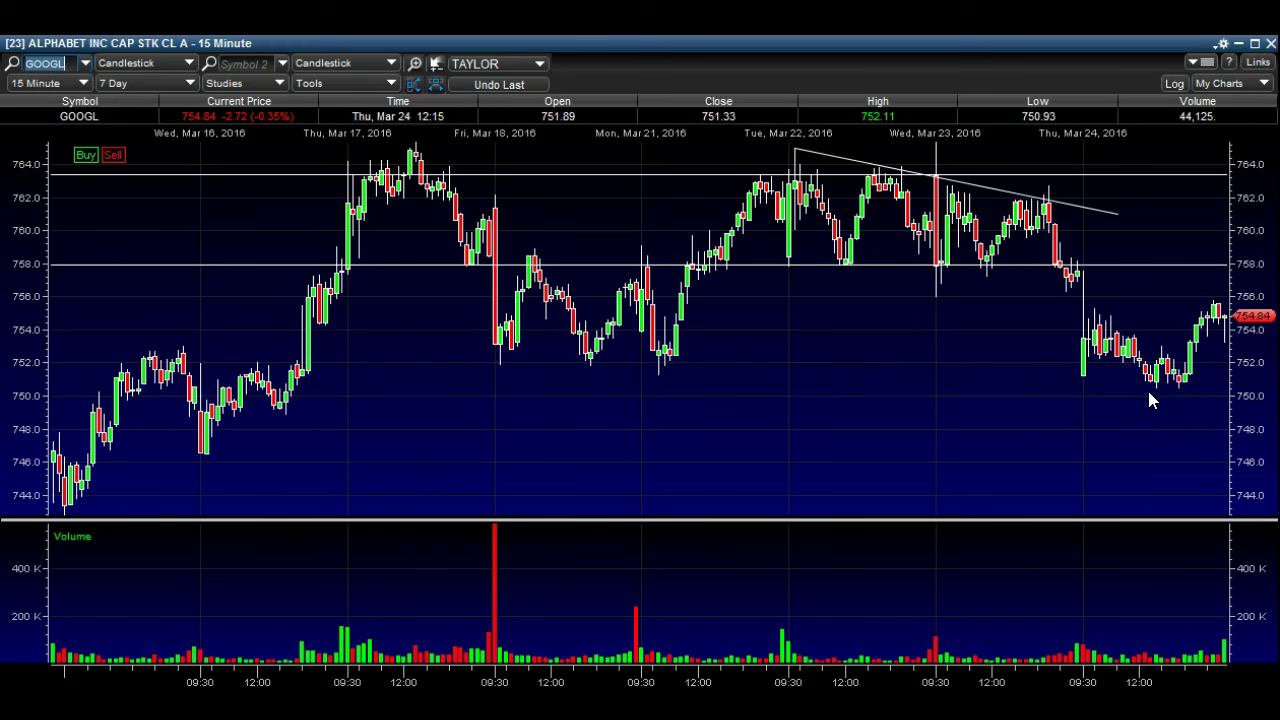
click(1076, 266)
click(1053, 280)
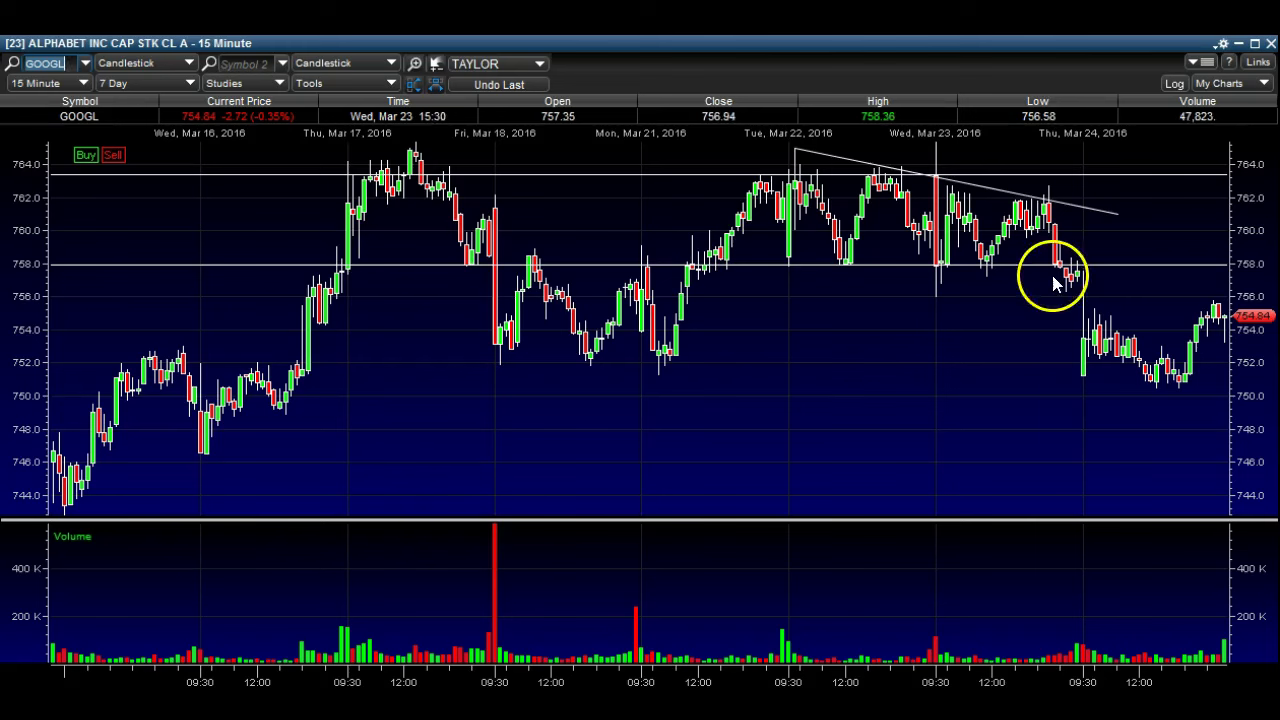
click(1049, 282)
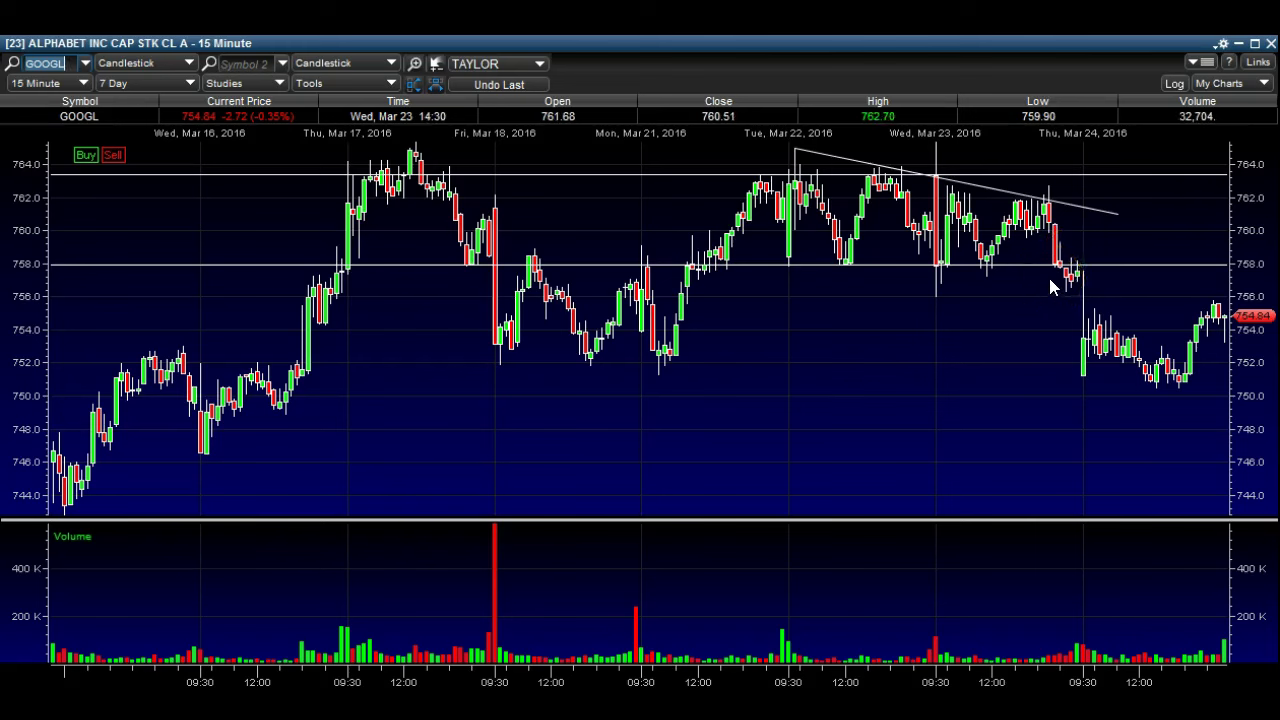
Switch to StockCharts and compare the GOOGL 15-minute price range with the trendlines on RSI, MACD and Slow Stochastic.
click(1126, 257)
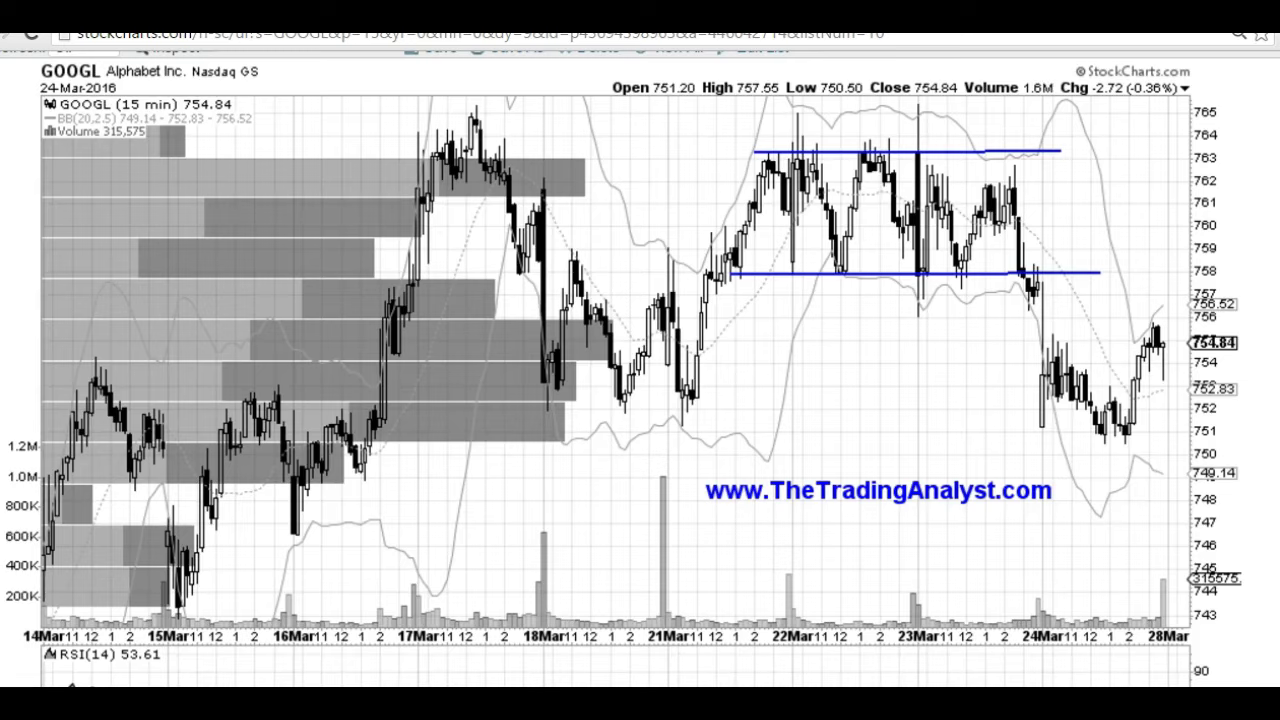
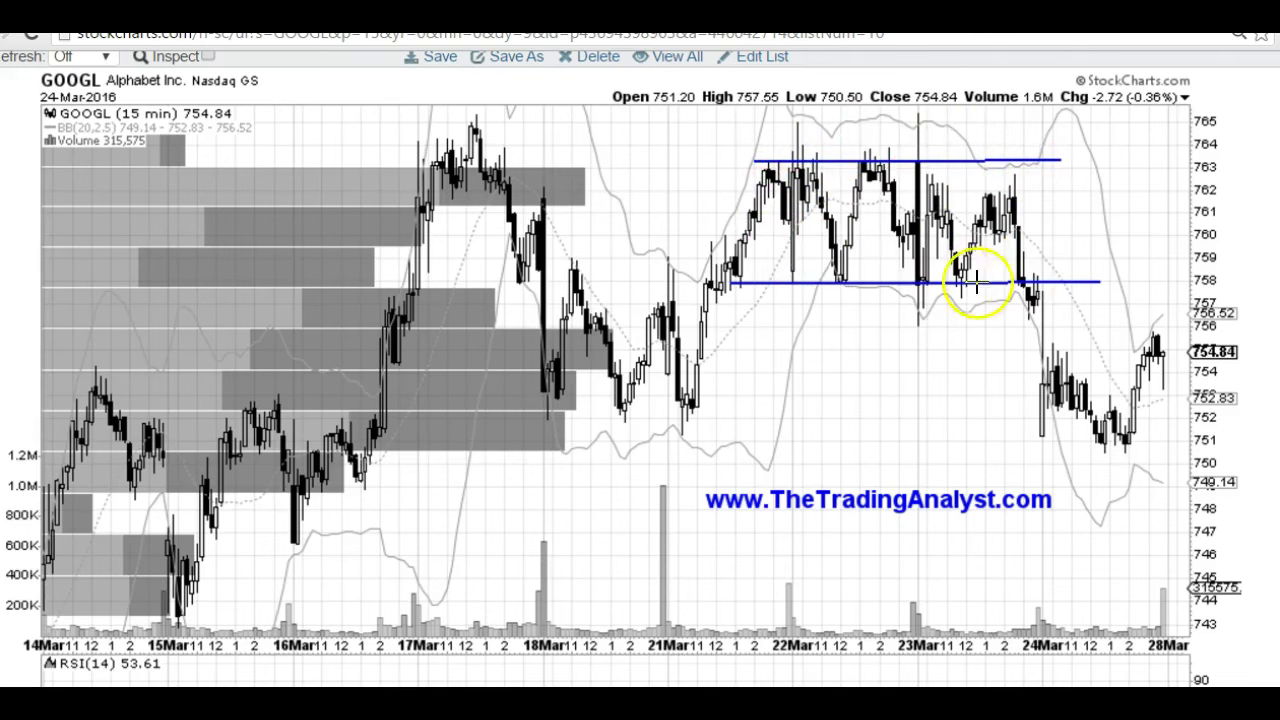
scroll(783, 420, down, 2)
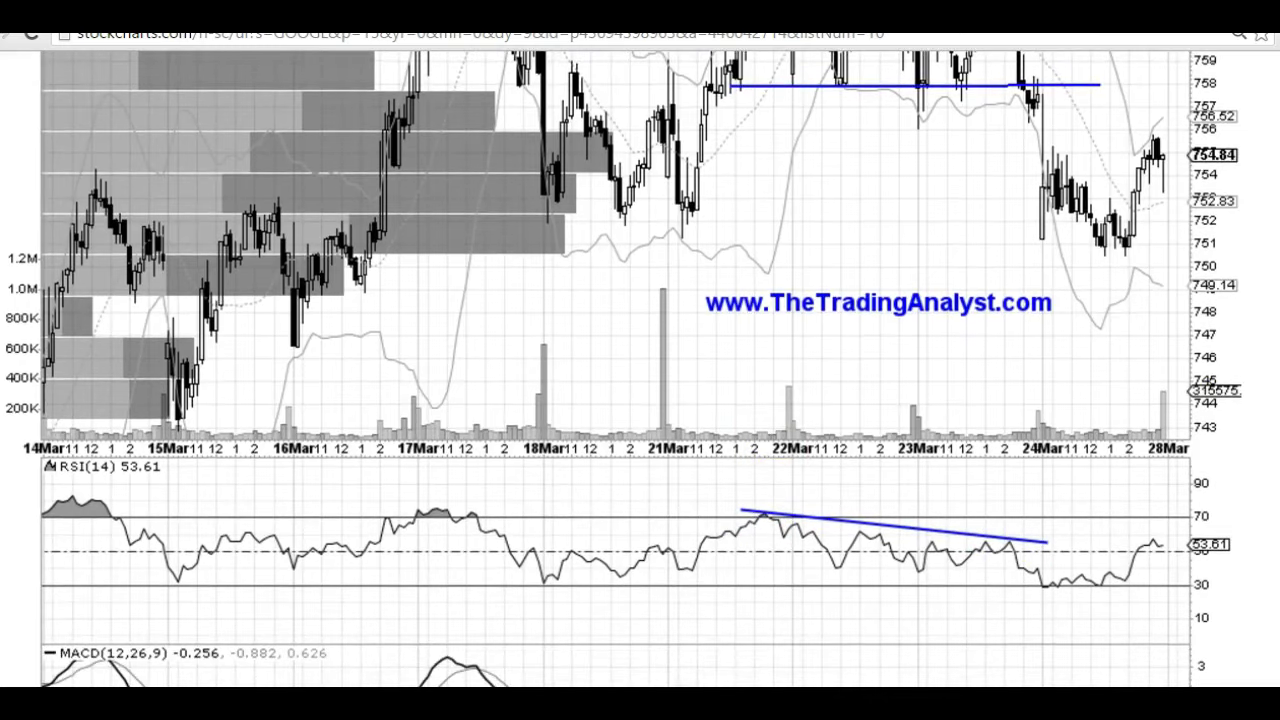
scroll(624, 368, up, 1)
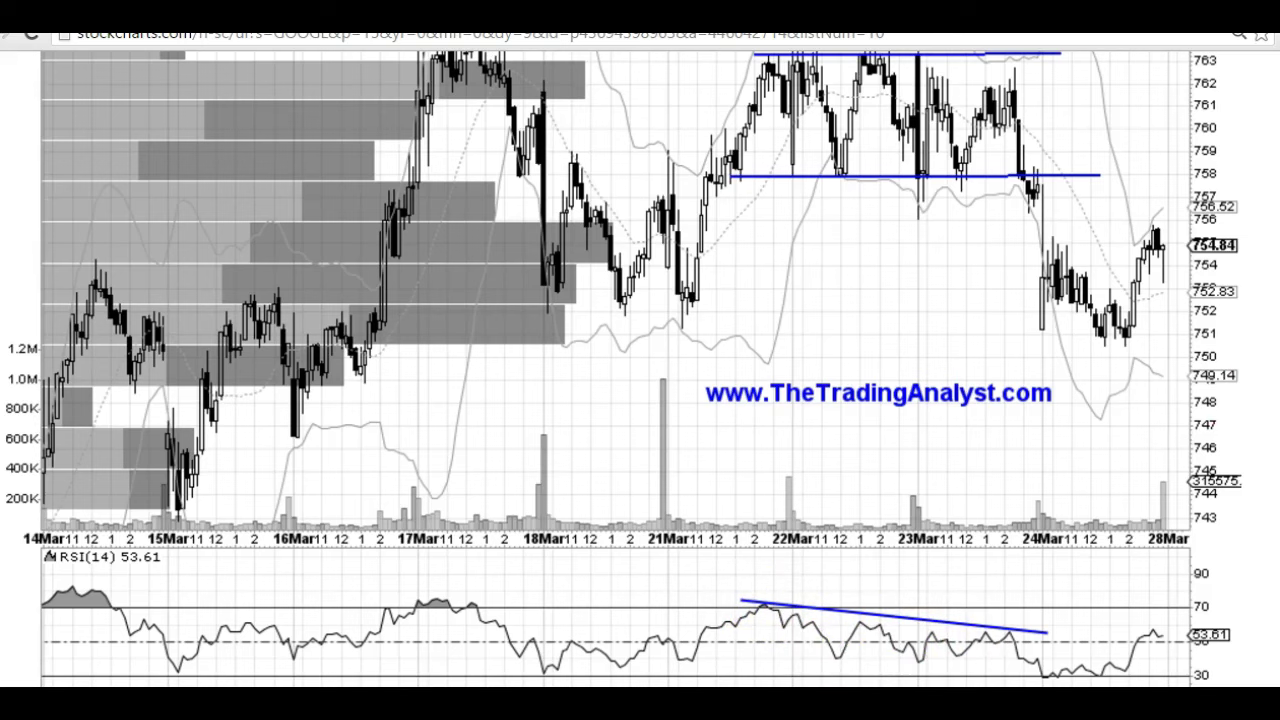
scroll(1049, 183, up, 1)
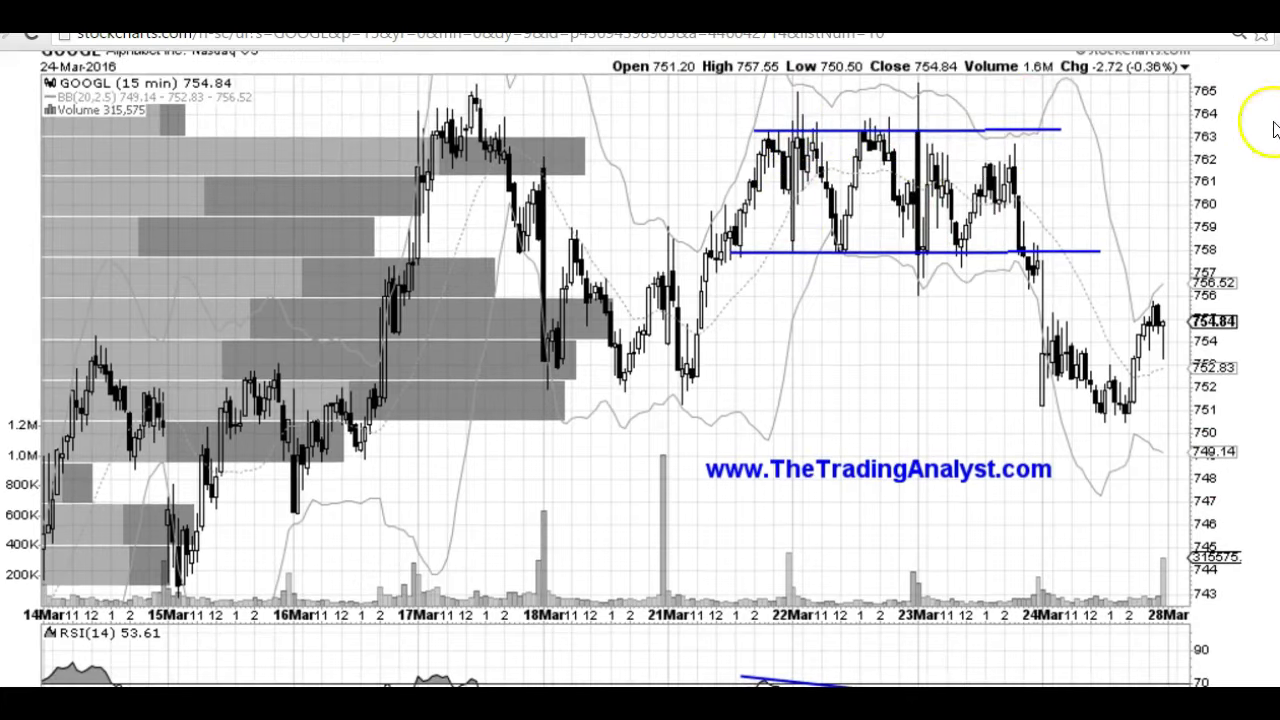
scroll(640, 360, down, 5)
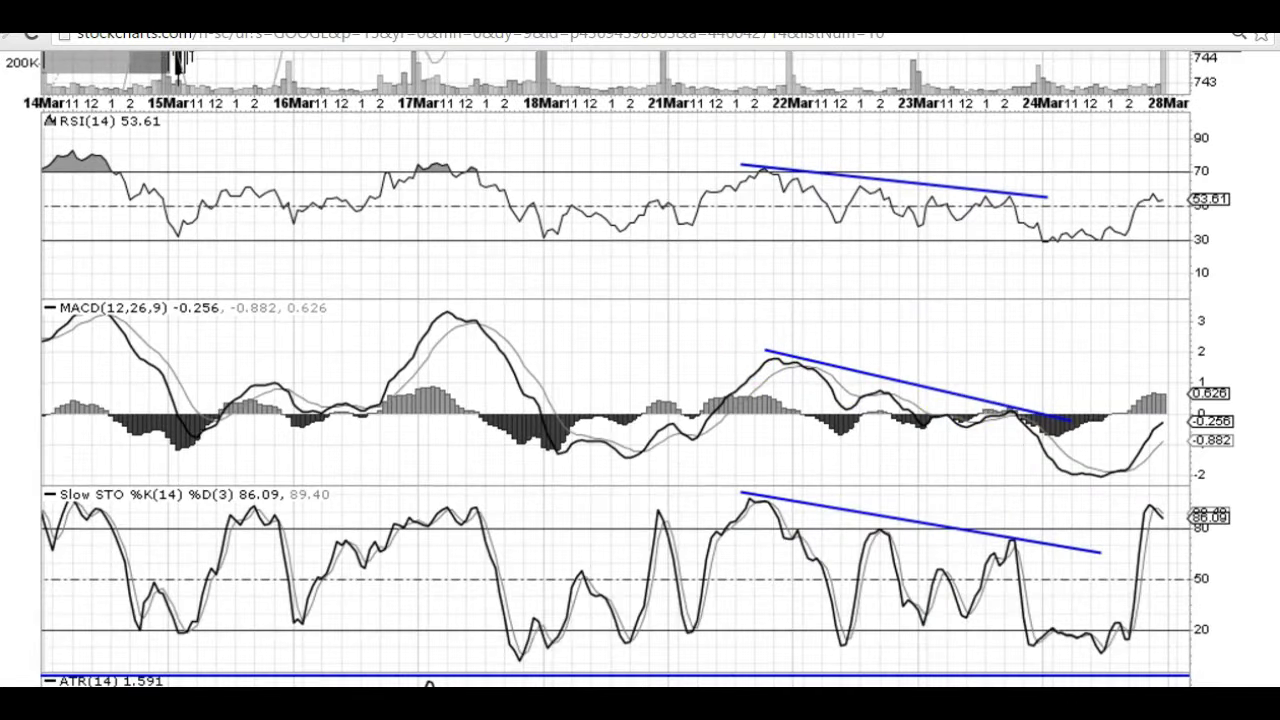
scroll(808, 408, down, 1)
scroll(808, 408, up, 1)
scroll(808, 408, down, 2)
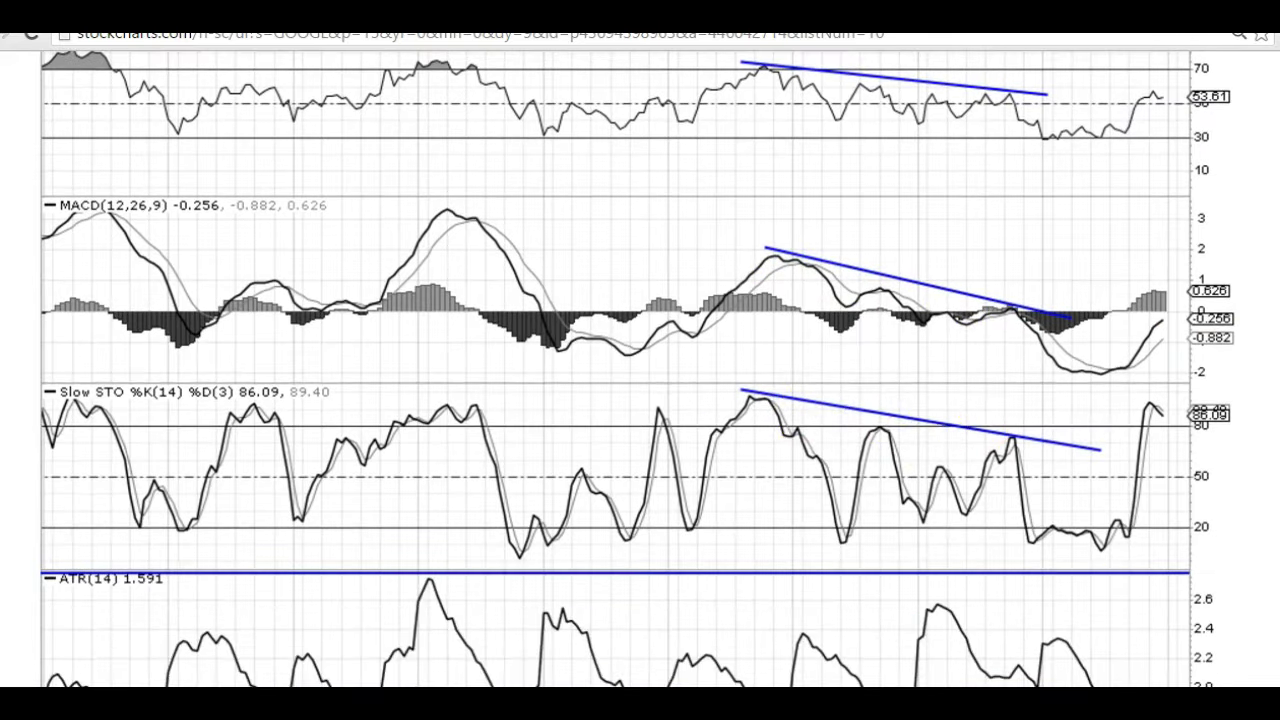
scroll(638, 368, up, 2)
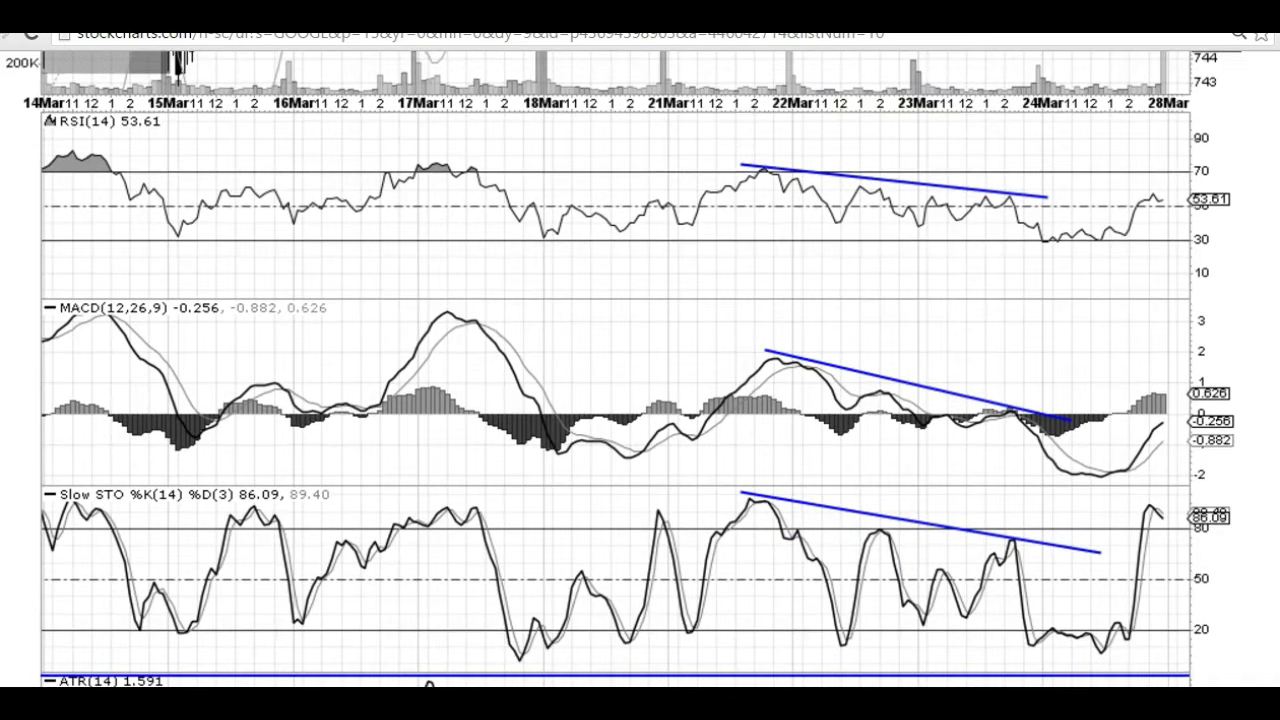
scroll(640, 368, up, 6)
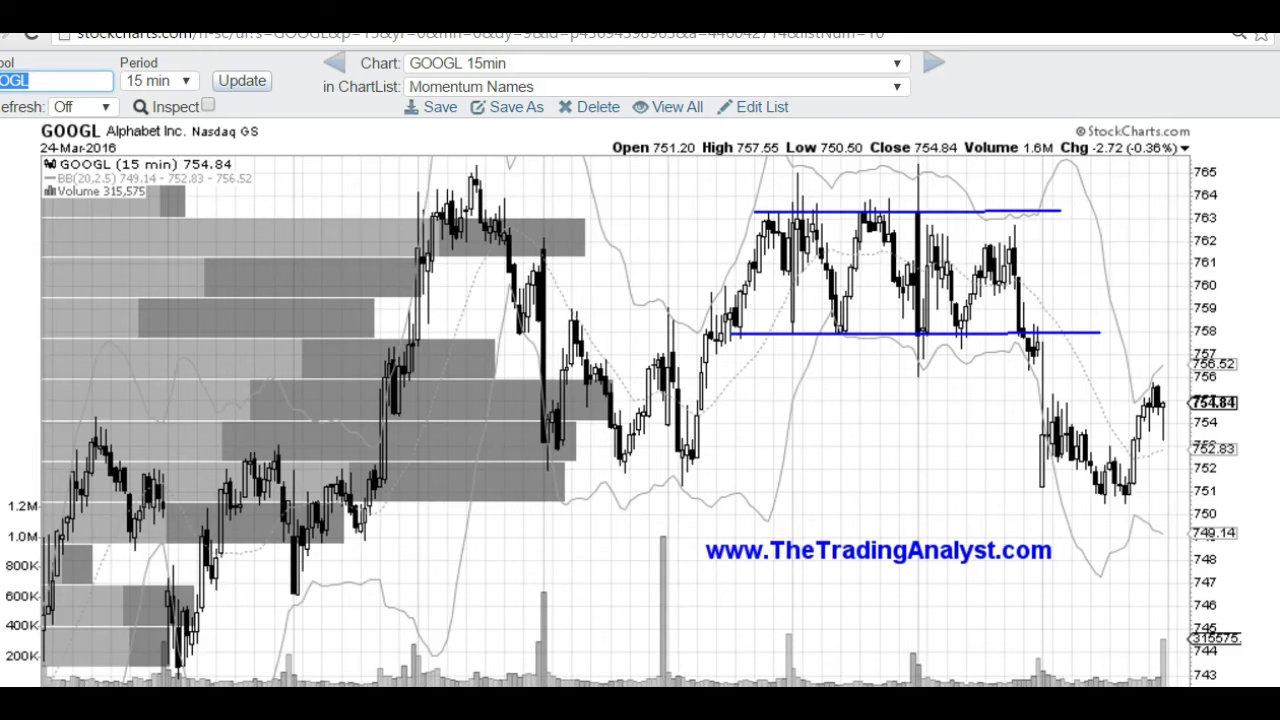
scroll(640, 368, down, 4)
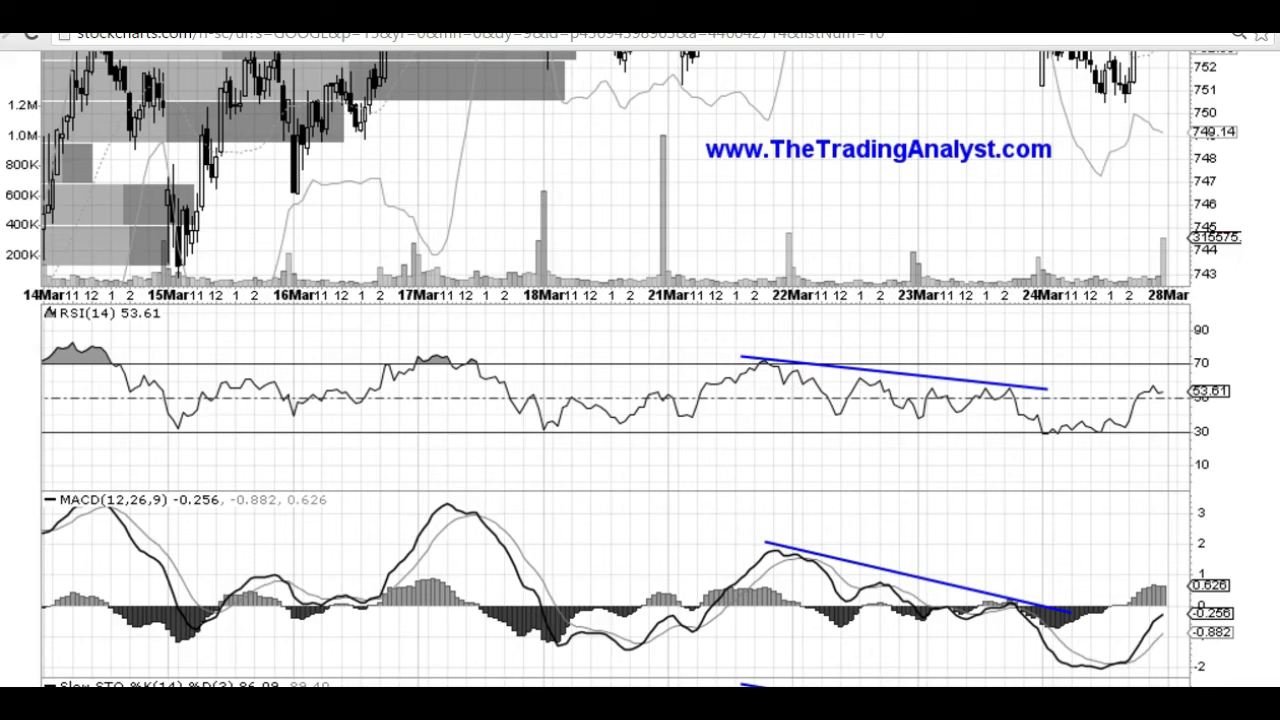
scroll(983, 258, up, 3)
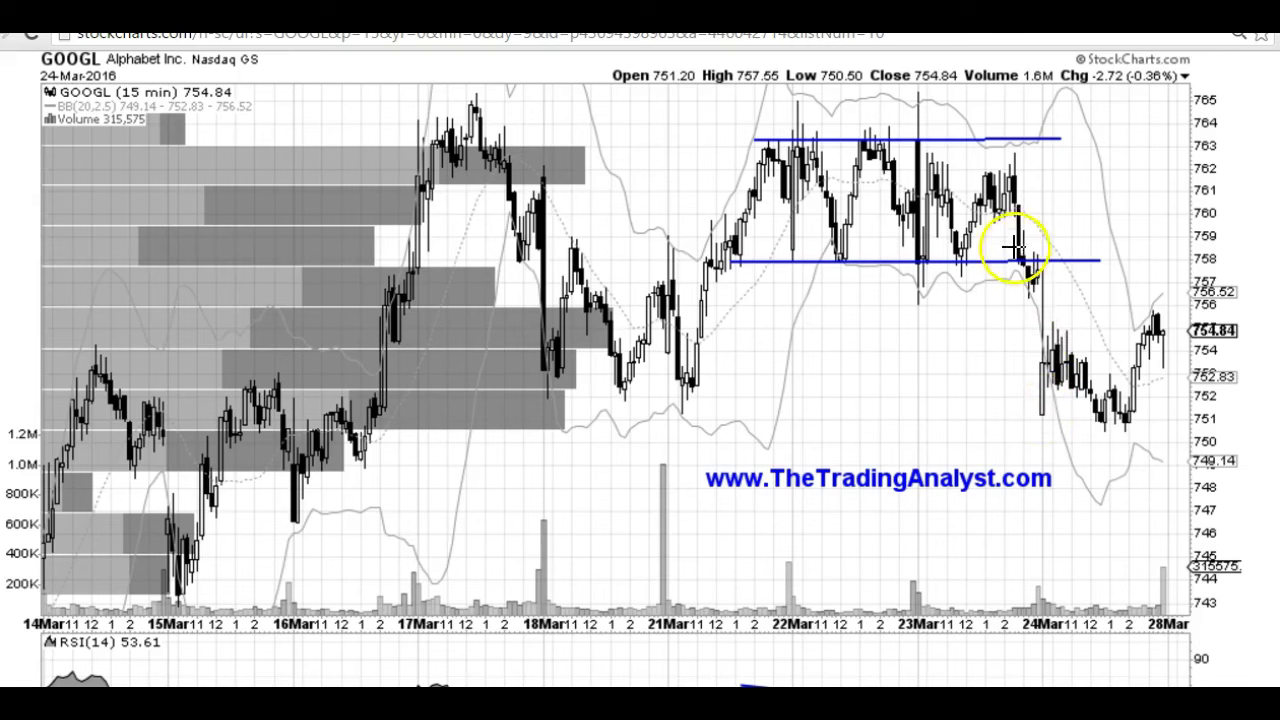
scroll(640, 369, up, 1)
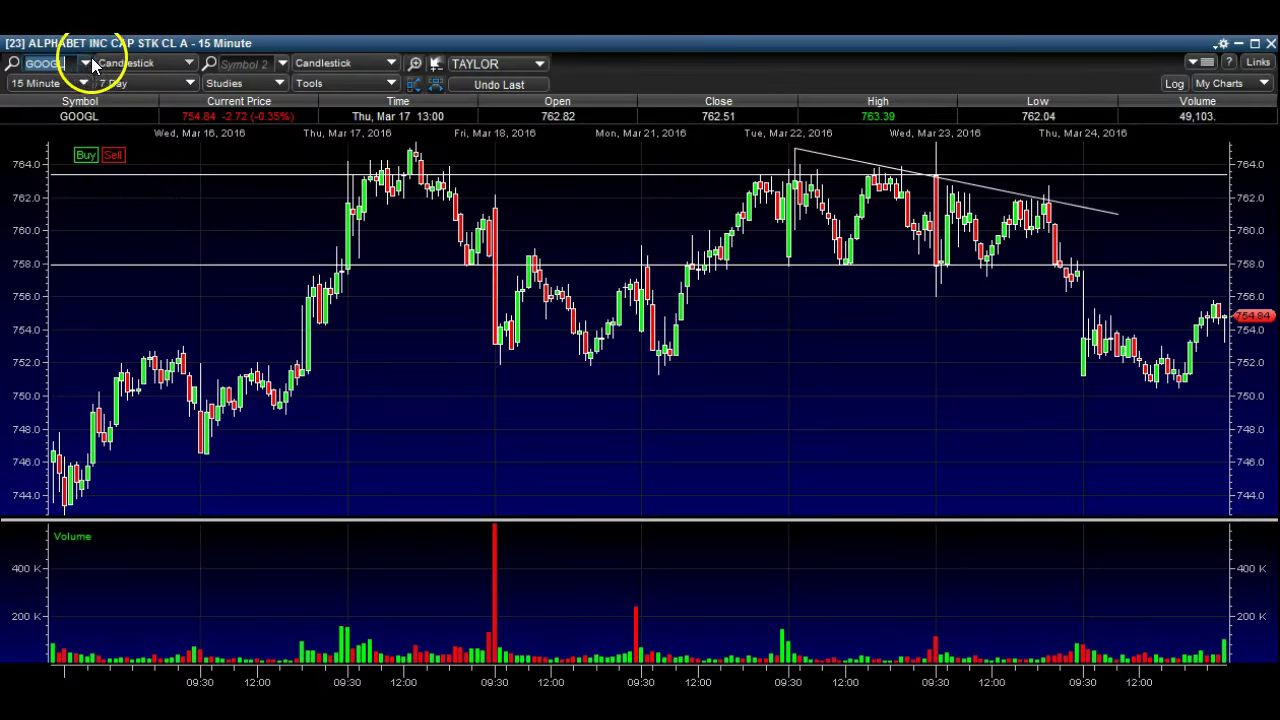
Switch to the trading platform's chart window, load the GPRO symbol and set the chart's time span to 5 Day.
click(86, 63)
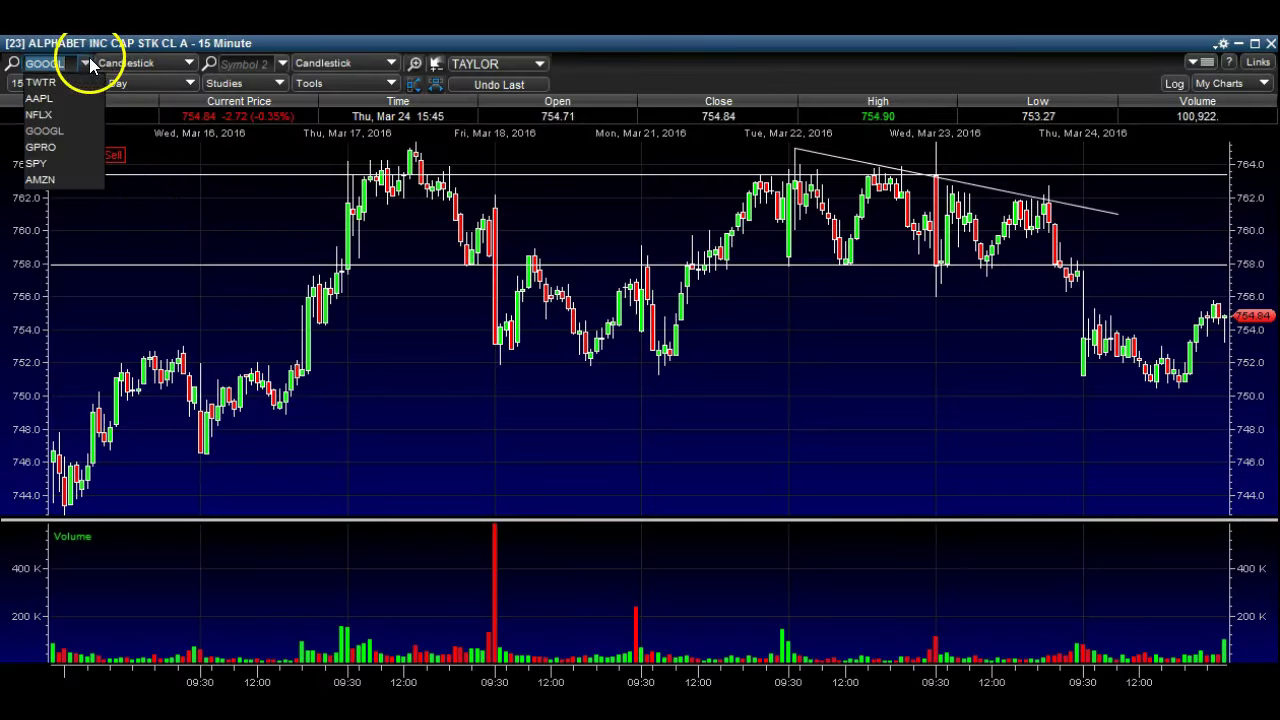
click(42, 147)
click(110, 83)
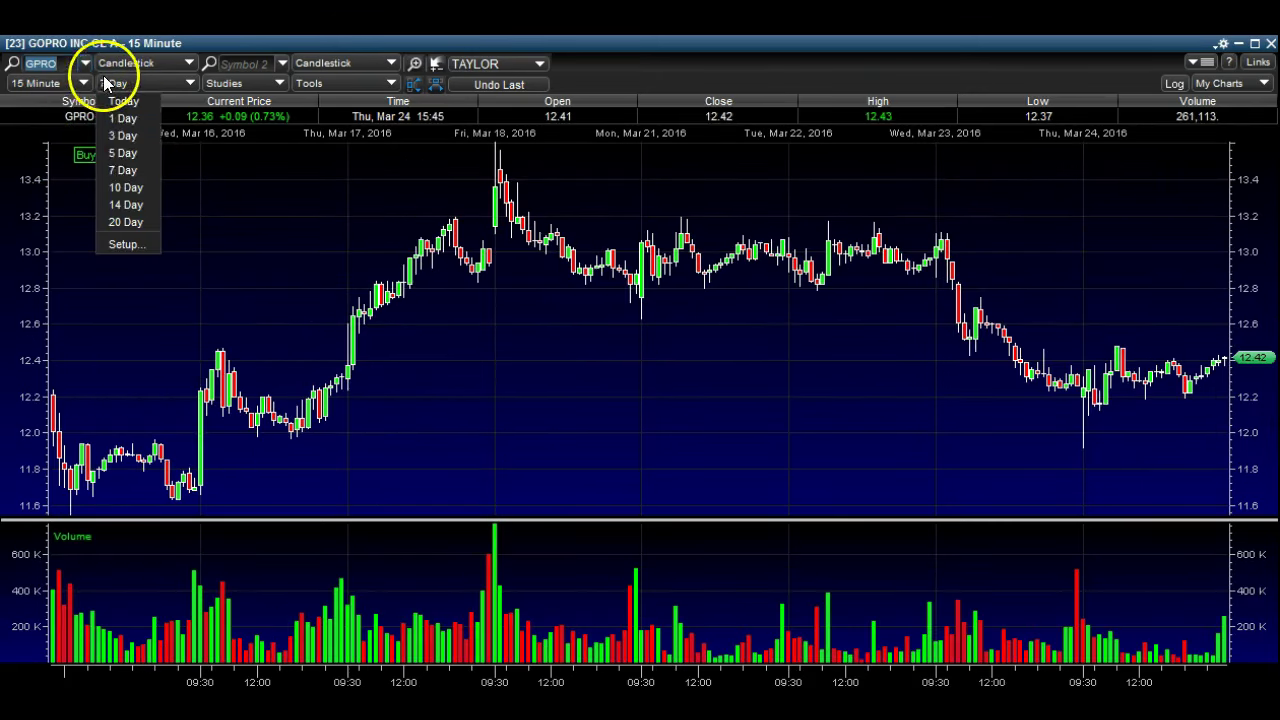
click(133, 157)
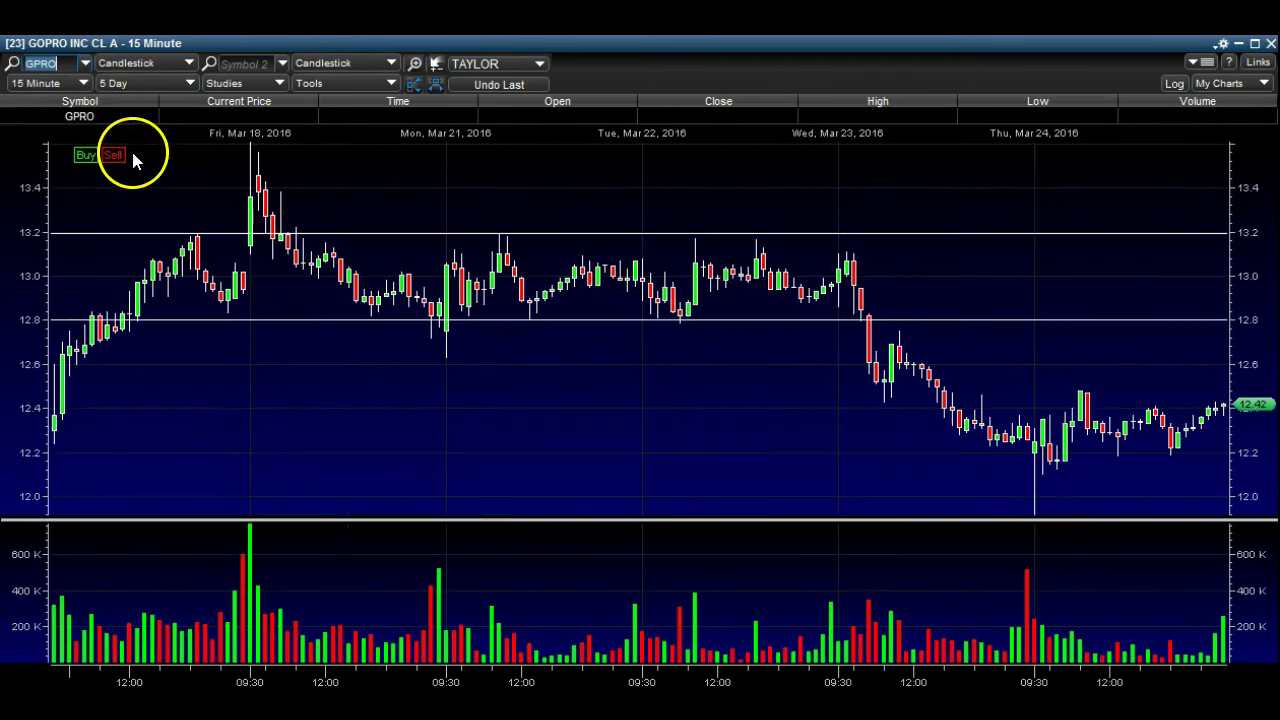
click(195, 157)
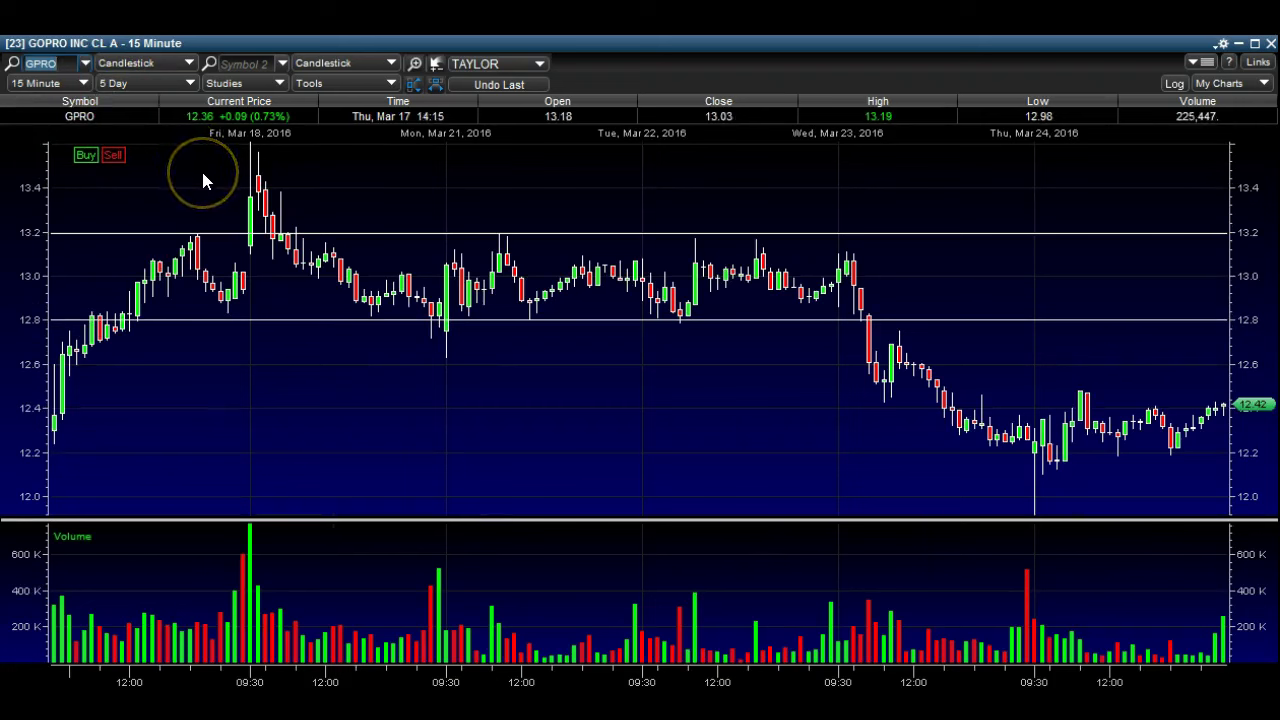
drag(198, 186, 860, 316)
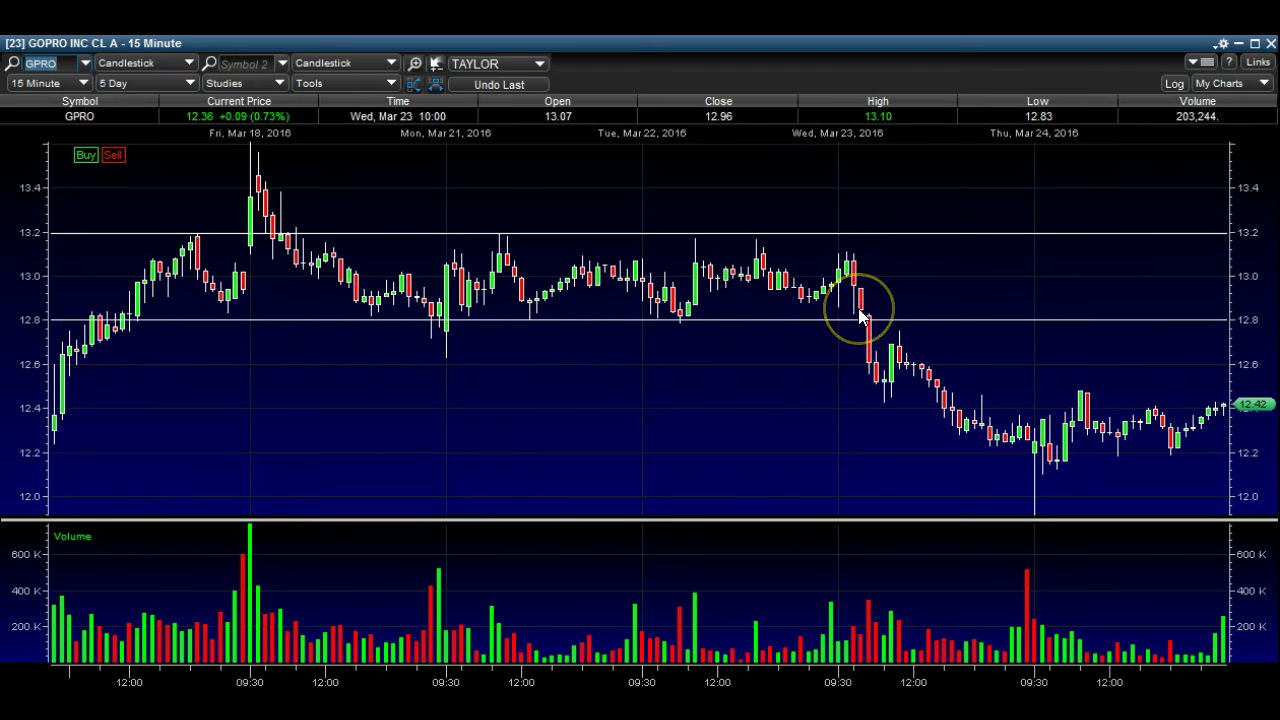
drag(1150, 455, 1045, 492)
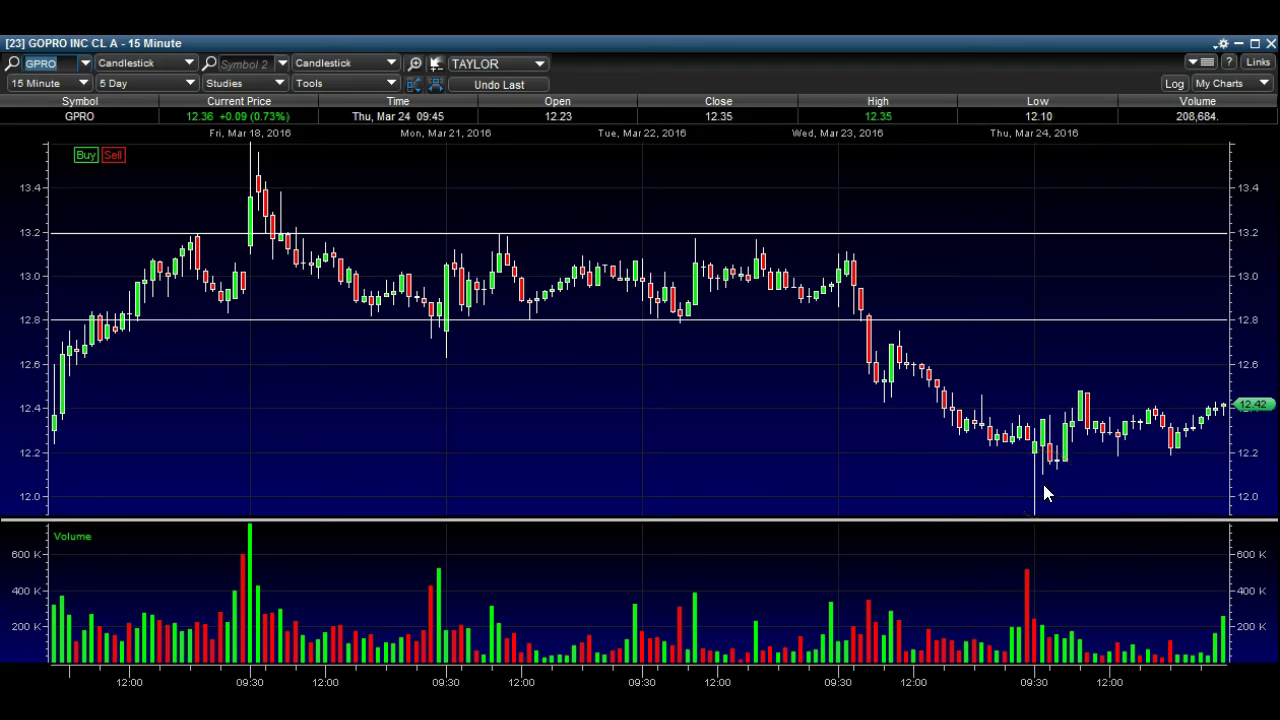
drag(974, 406, 884, 322)
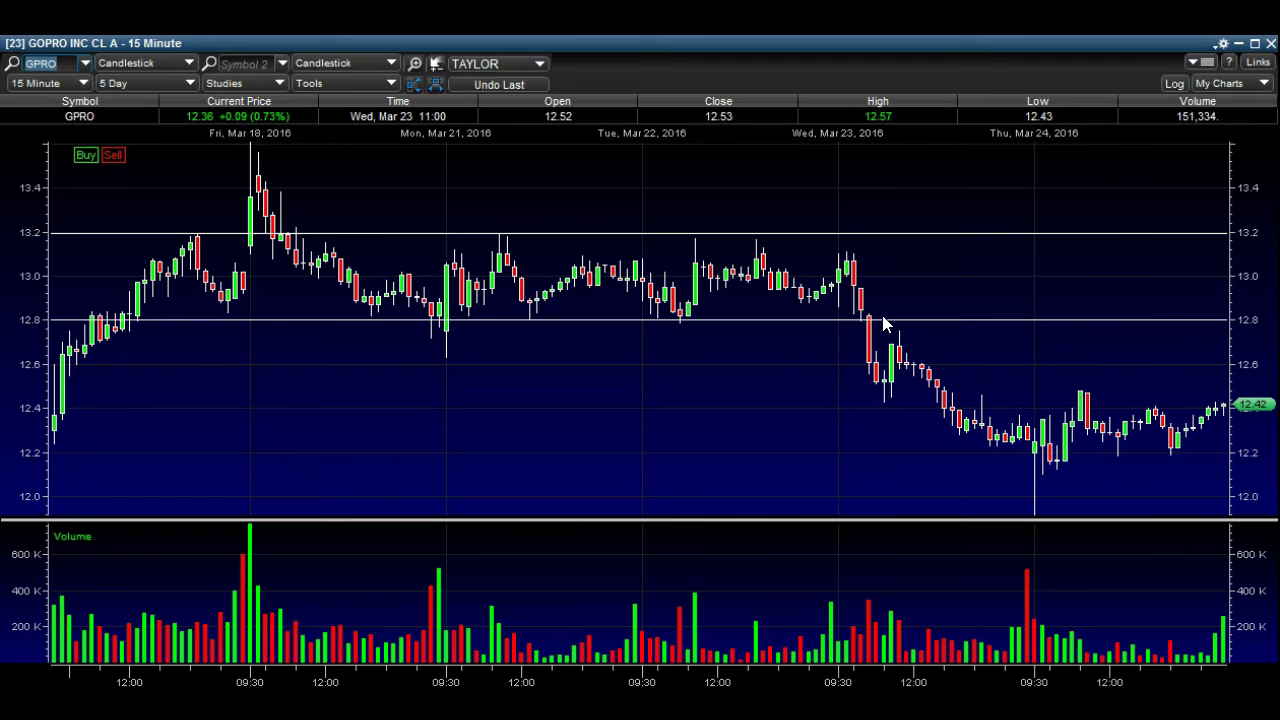
drag(883, 323, 1260, 262)
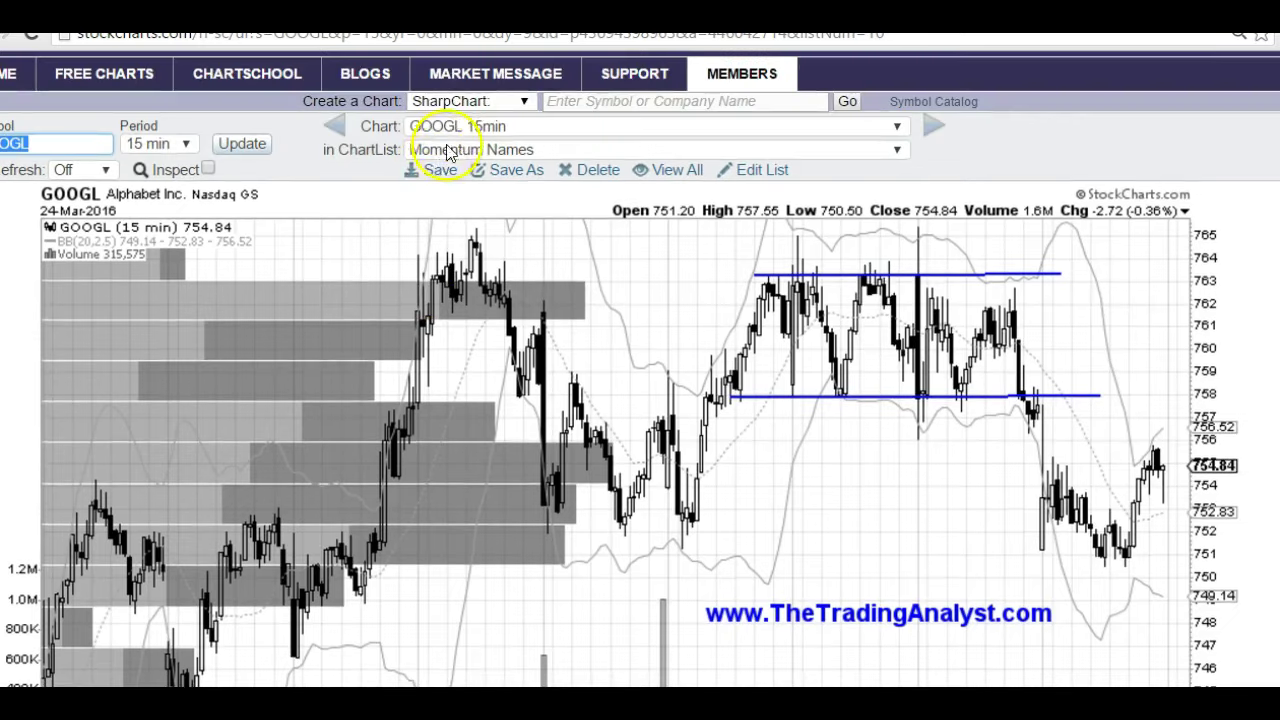
Switch to StockCharts and load the GPRO 15min chart from the Momentum Names ChartList.
click(457, 126)
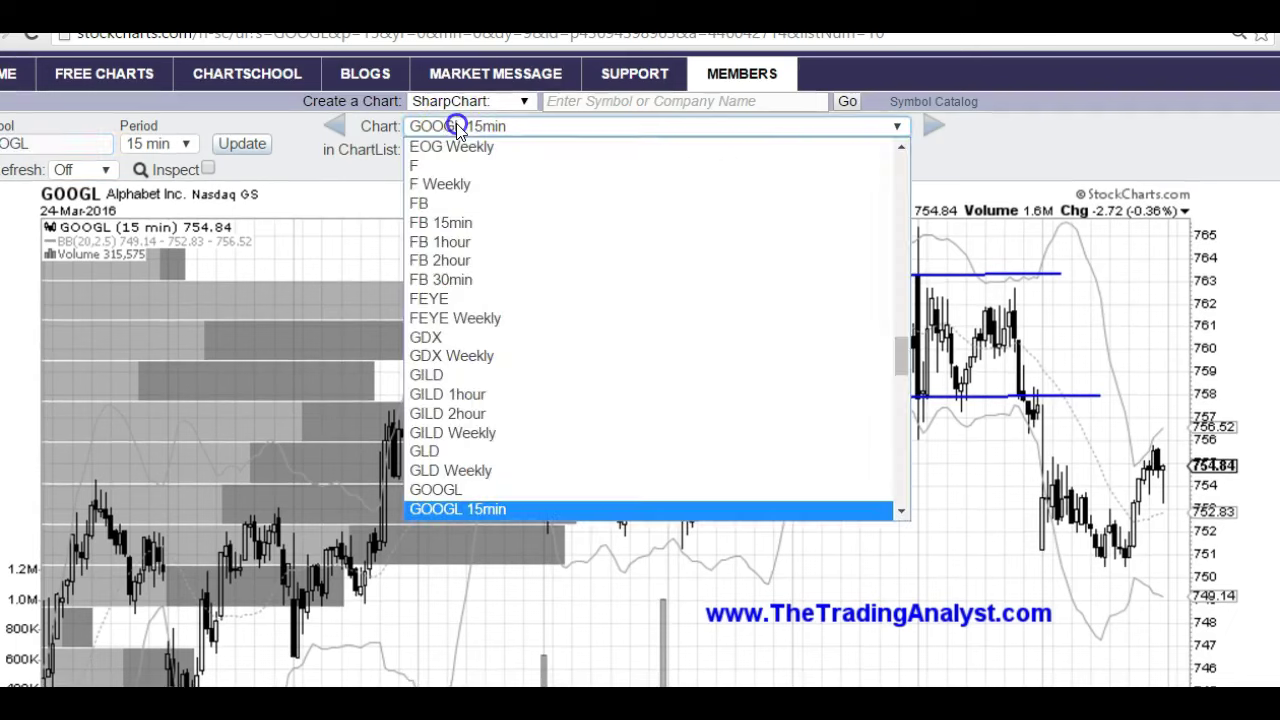
key(Down)
key(Down)
key(Down)
key(Down)
key(Down)
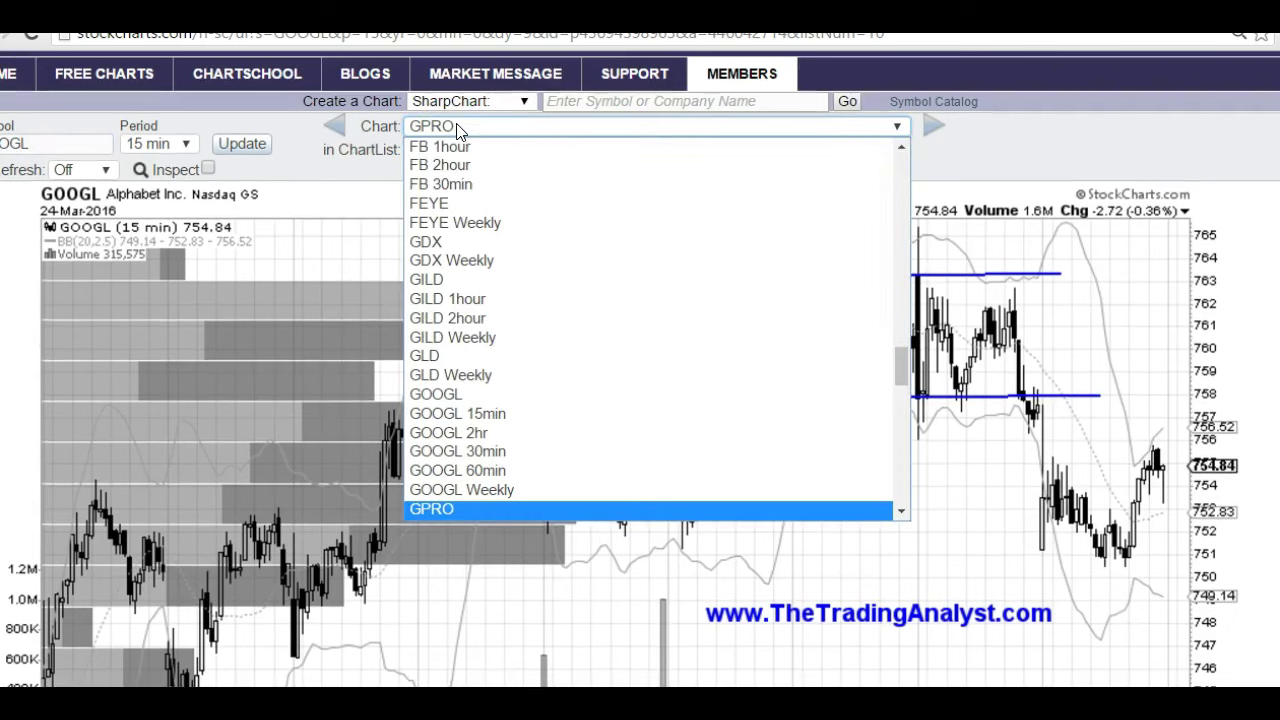
key(Down)
key(Down)
key(Up)
key(Return)
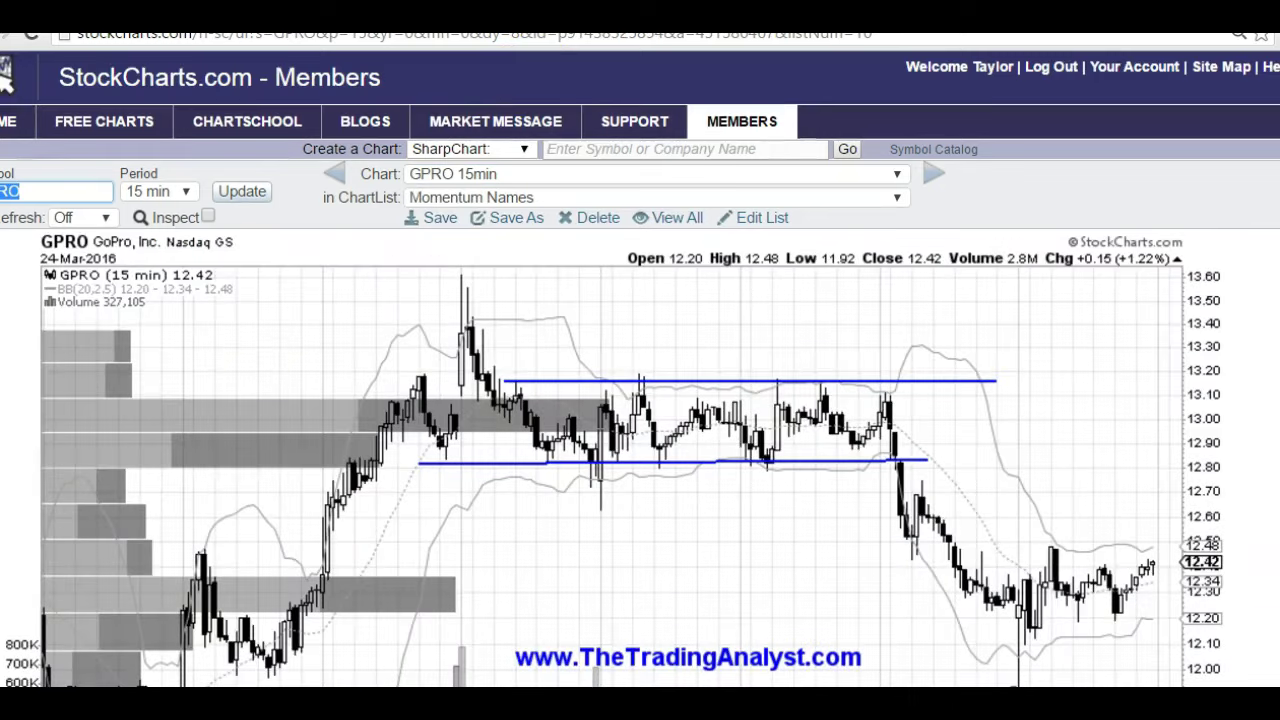
Examine the GPRO 15-minute price range together with the lines drawn on its RSI, MACD and Slow Stochastic.
scroll(640, 368, down, 3)
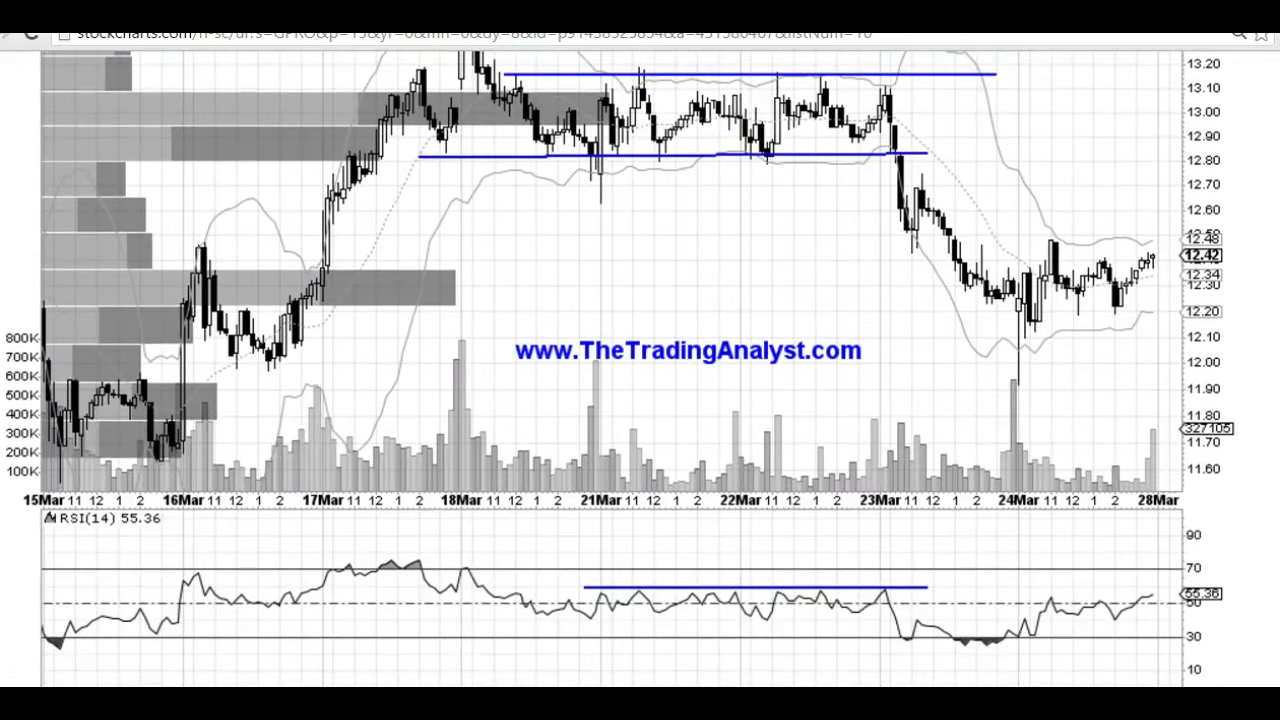
scroll(900, 366, down, 1)
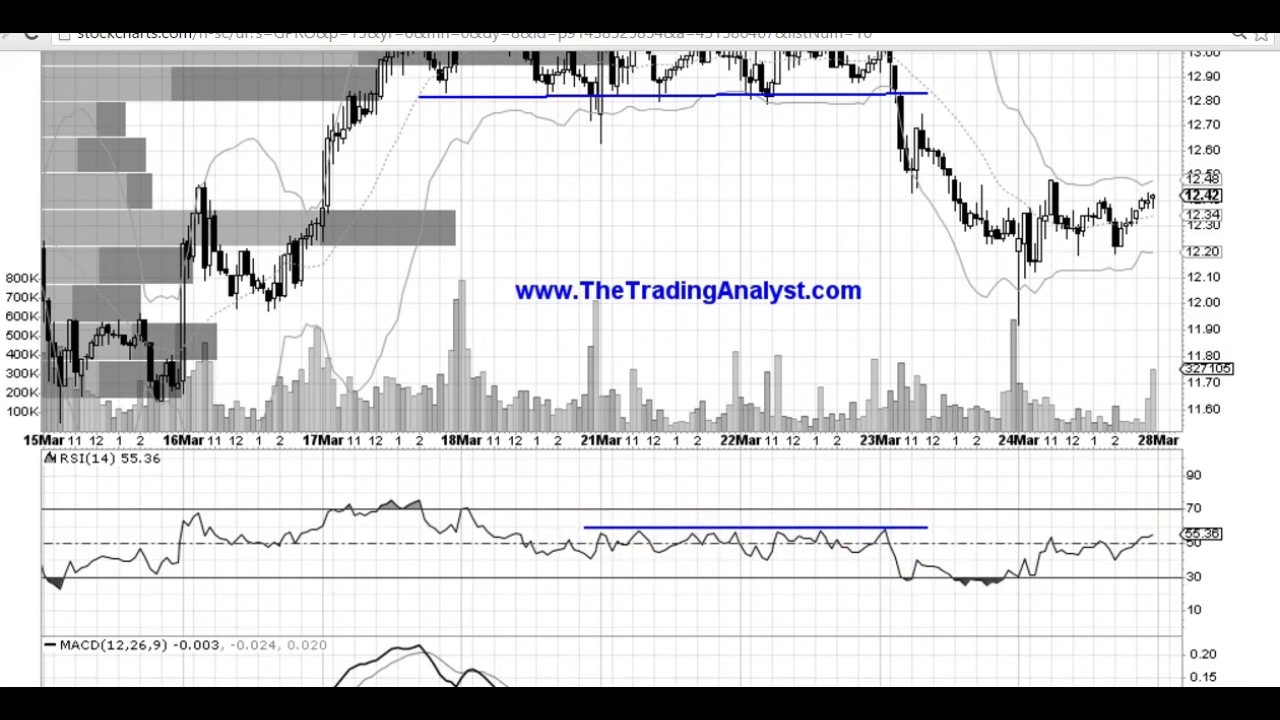
scroll(640, 368, down, 2)
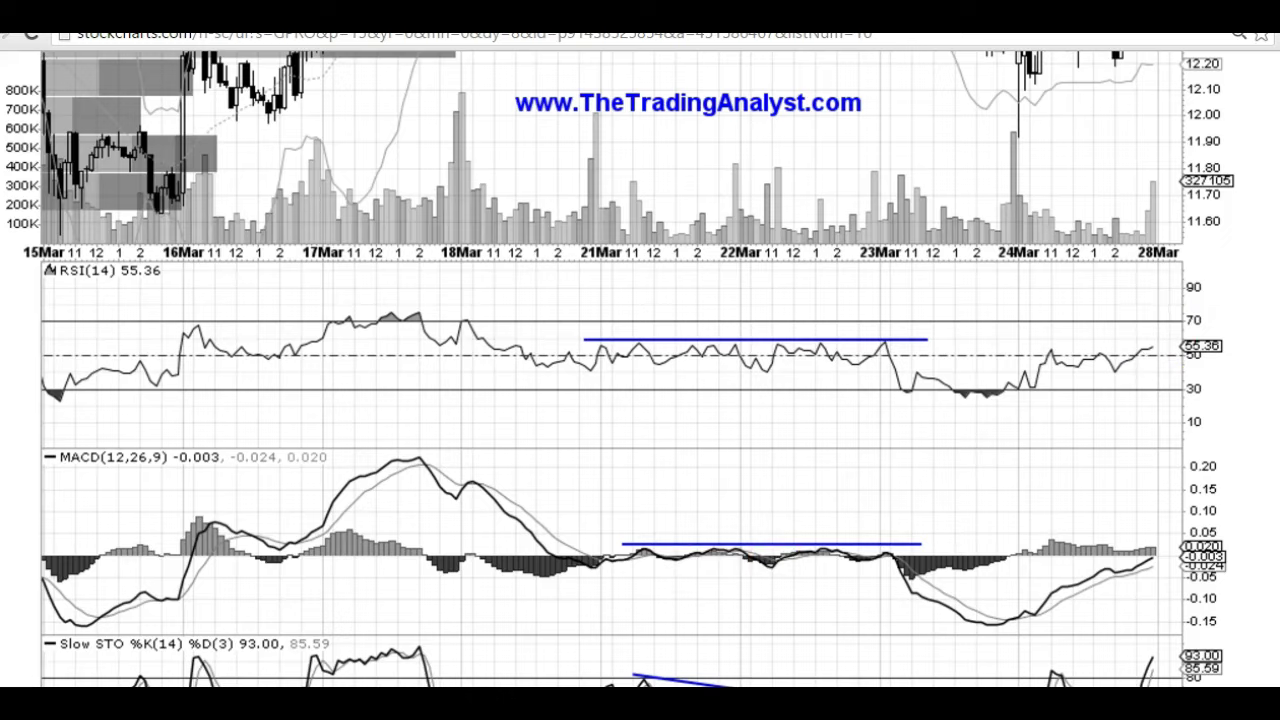
scroll(640, 368, up, 3)
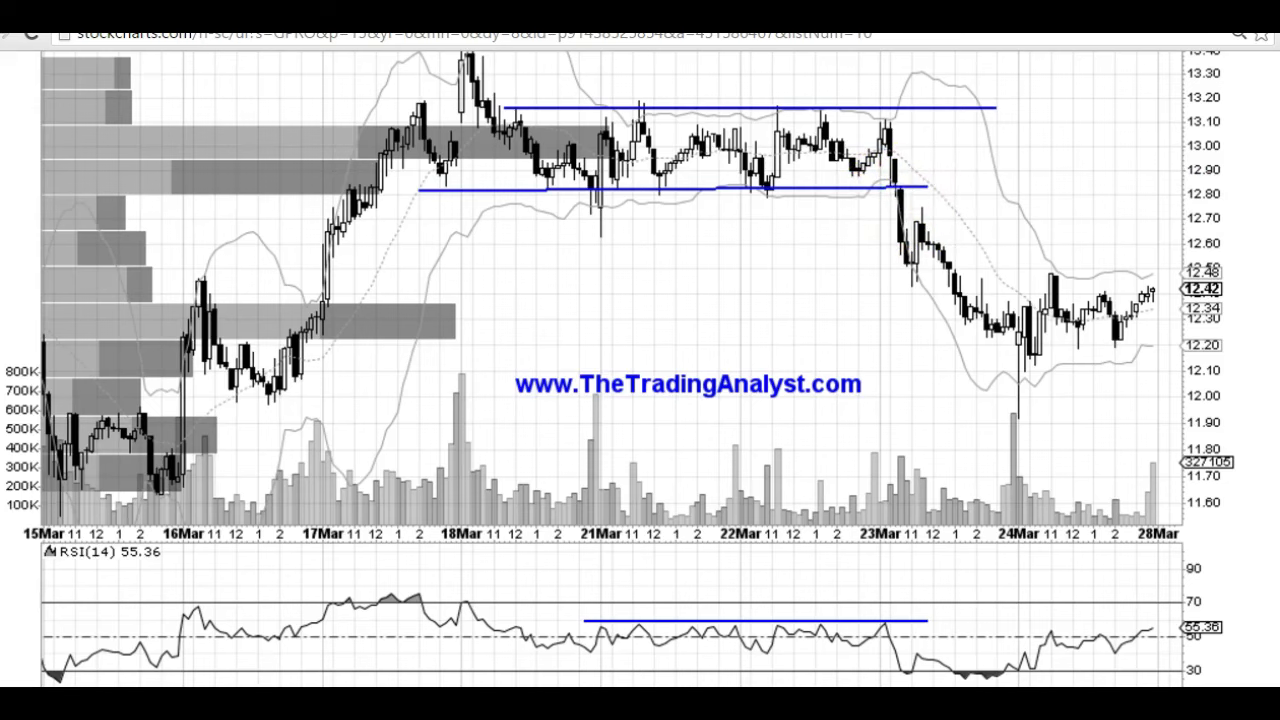
Switch to the trading platform's chart window, load the SPY symbol and set a 7 Day time span with a 60 Minute interval.
scroll(640, 370, up, 2)
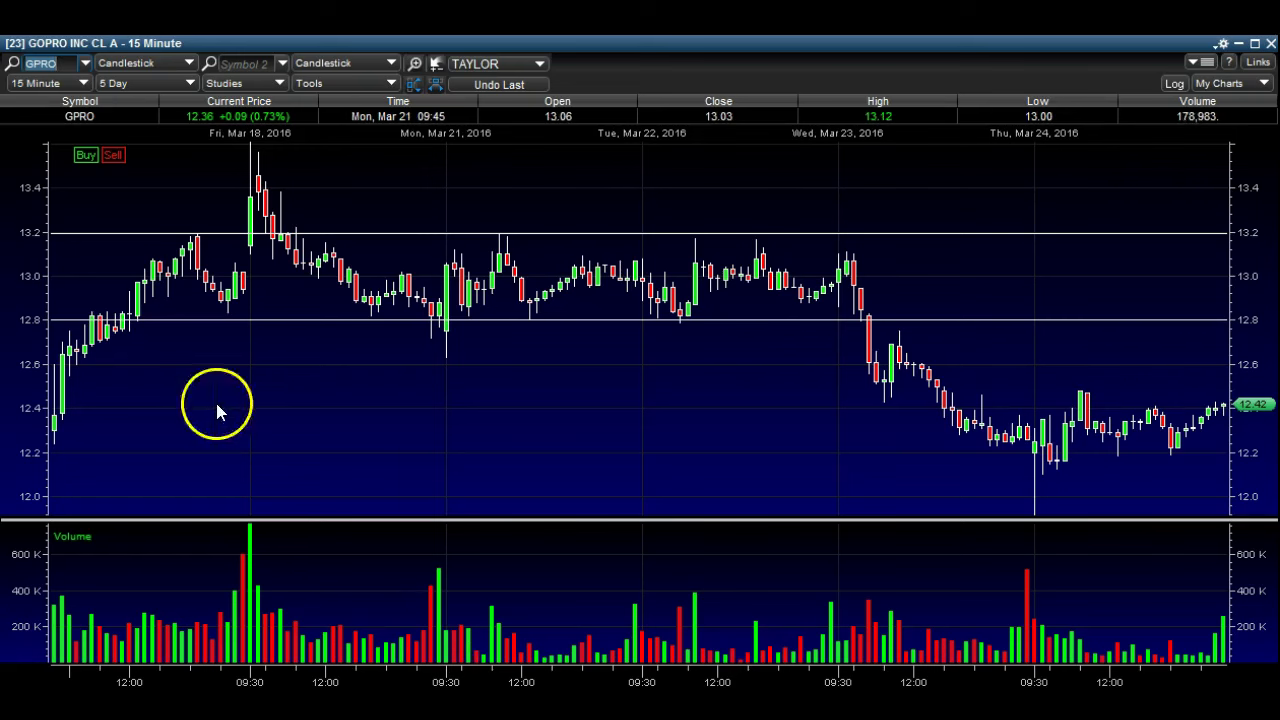
click(85, 63)
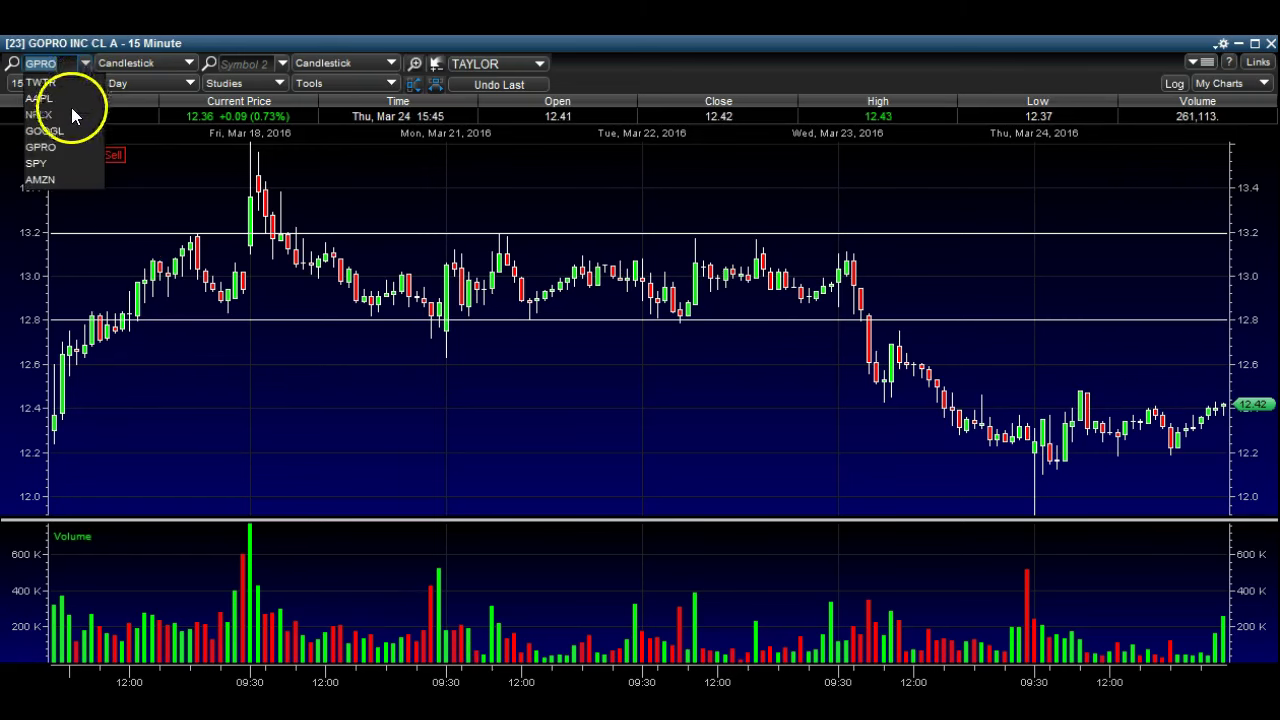
click(42, 163)
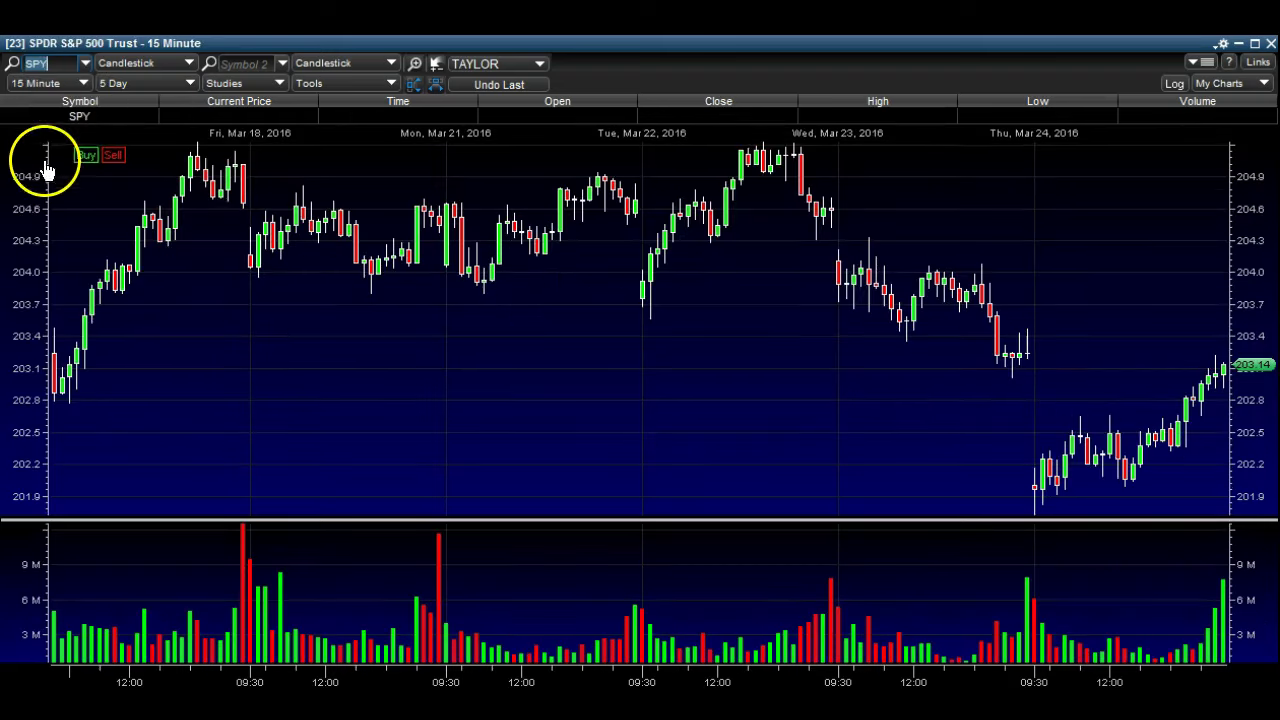
click(160, 87)
click(140, 170)
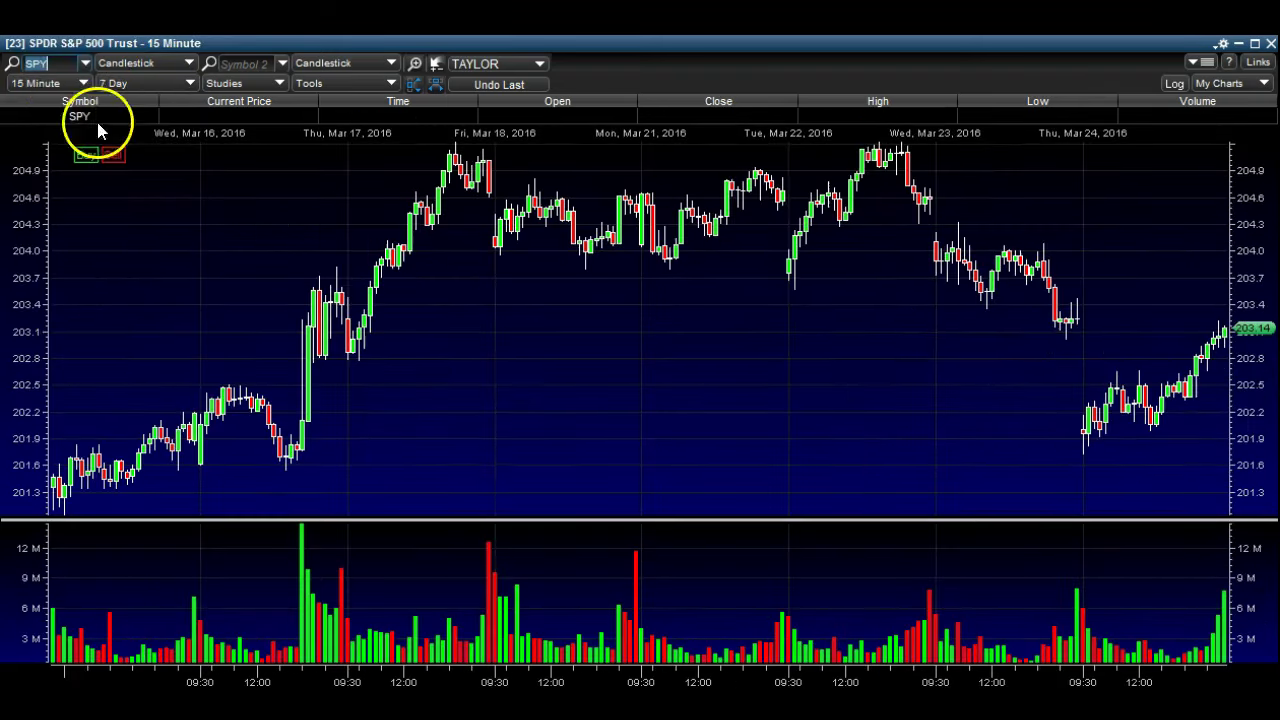
click(60, 84)
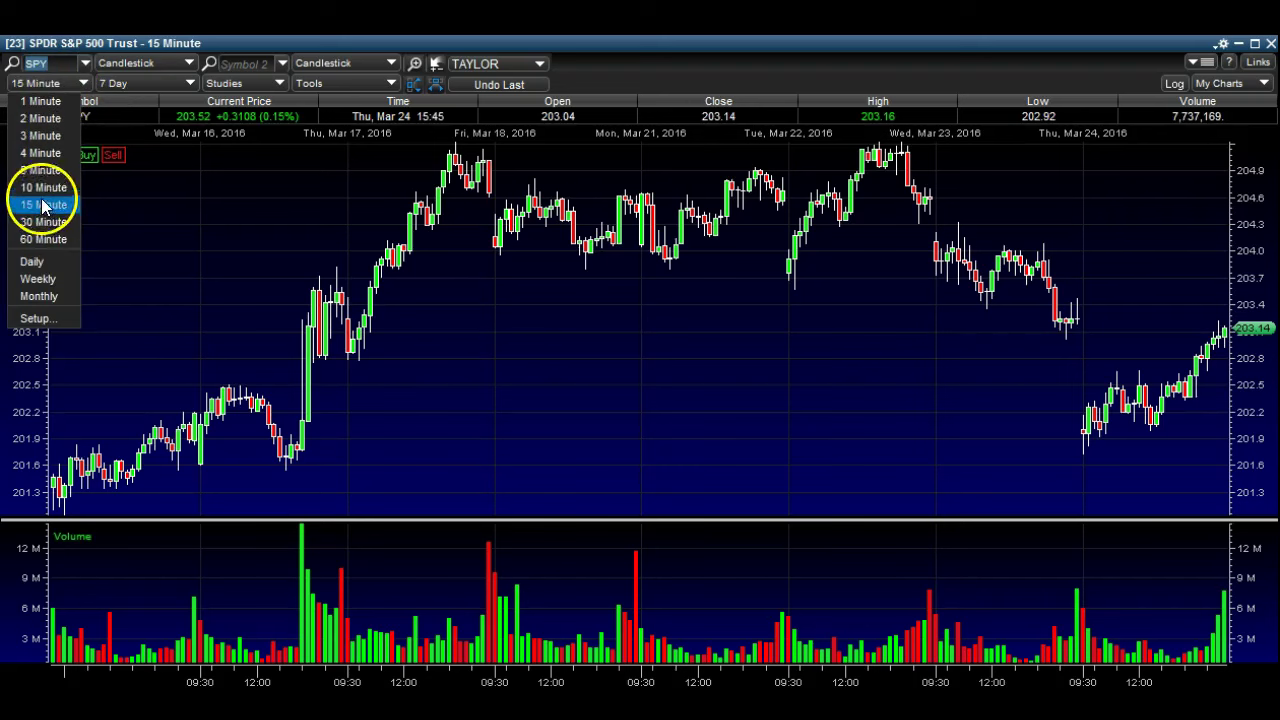
click(52, 239)
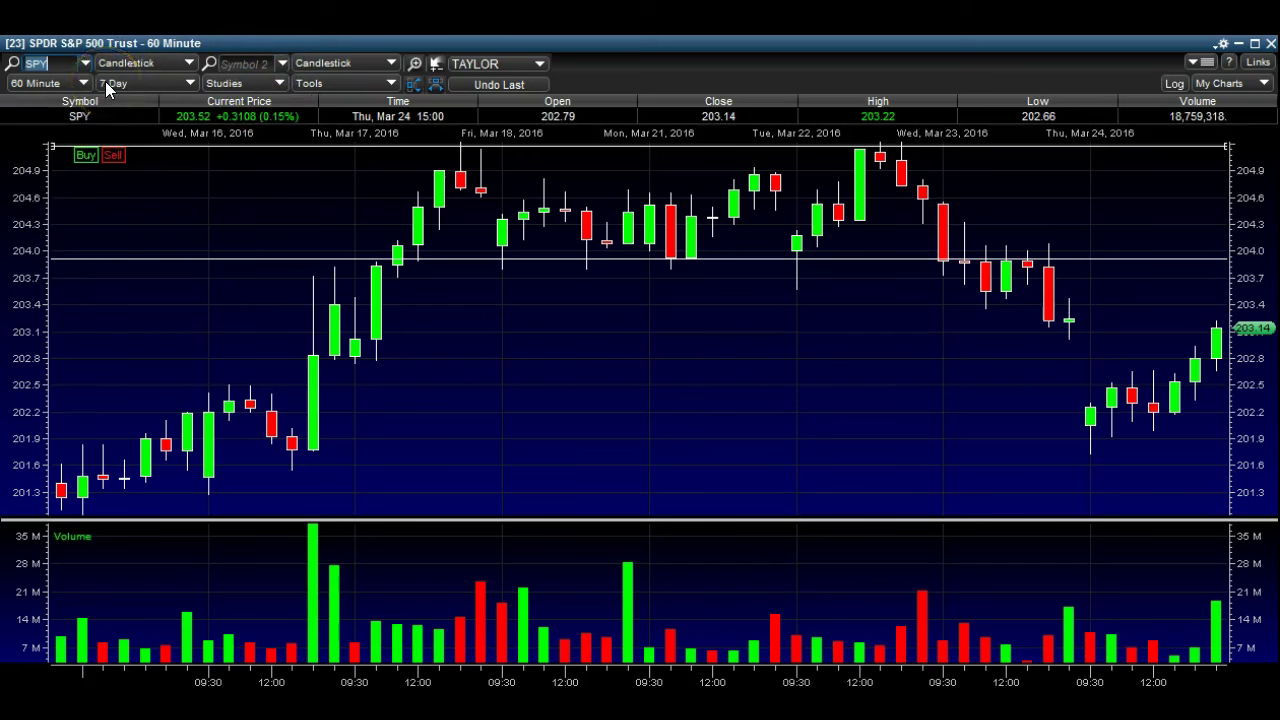
click(164, 127)
click(358, 170)
click(391, 137)
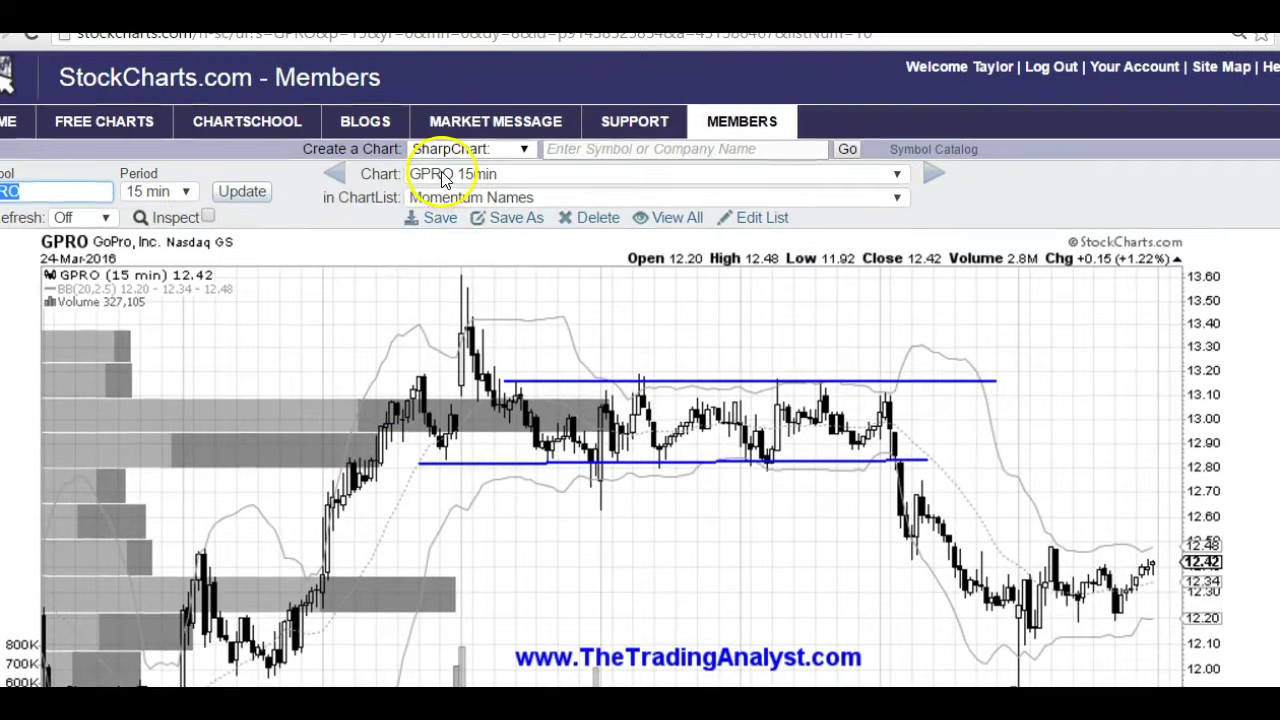
Switch to StockCharts and load the SPY 1hour chart from the Momentum Names ChartList.
click(443, 176)
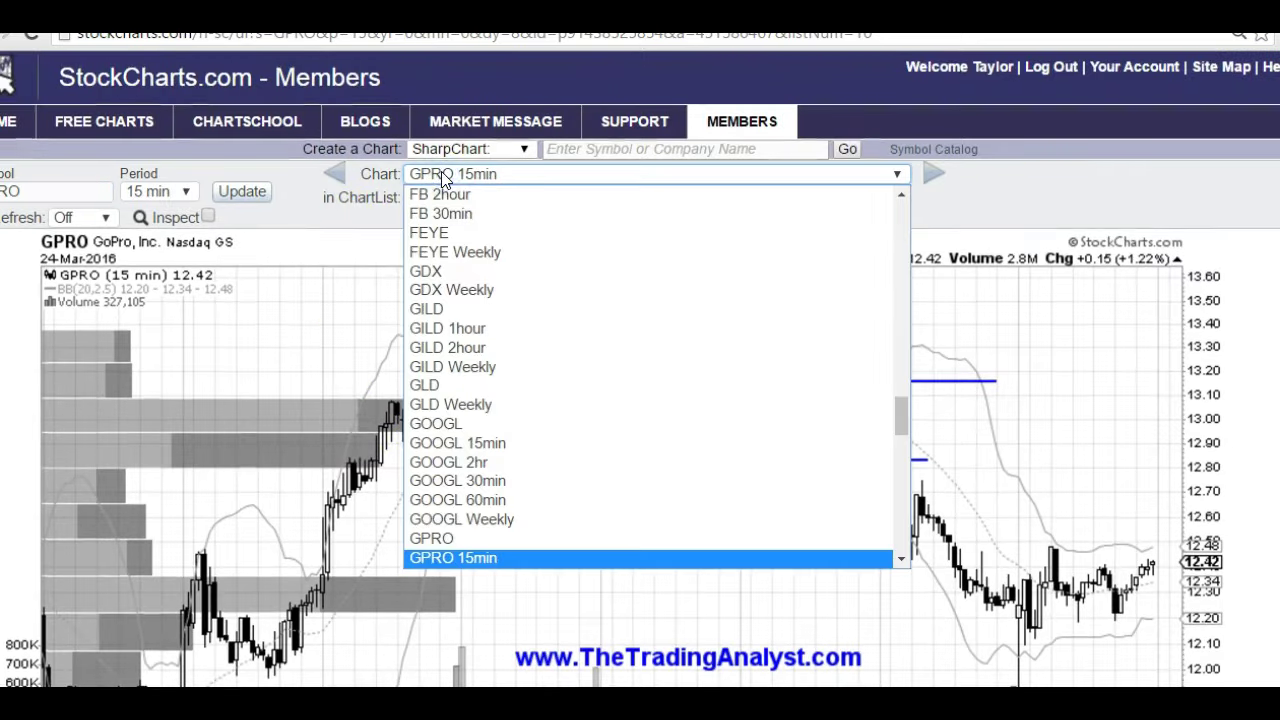
text(spy)
key(Down)
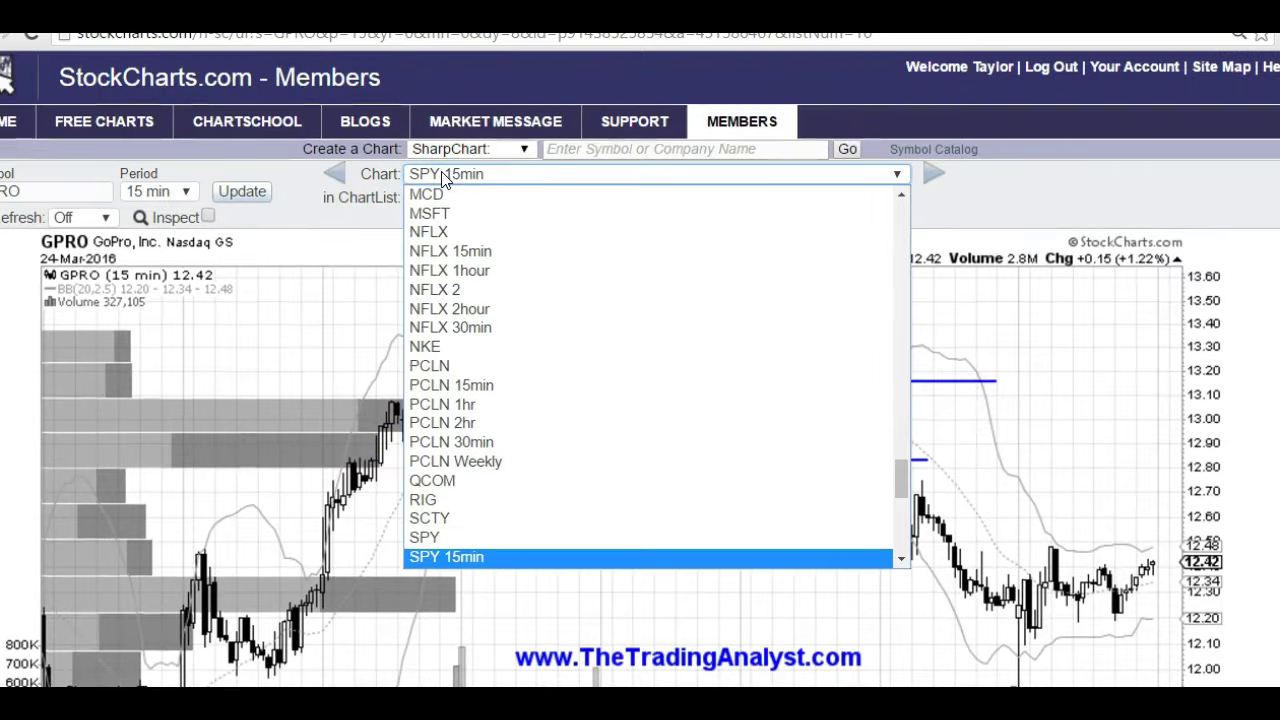
key(Down)
key(Down)
key(Up)
key(Return)
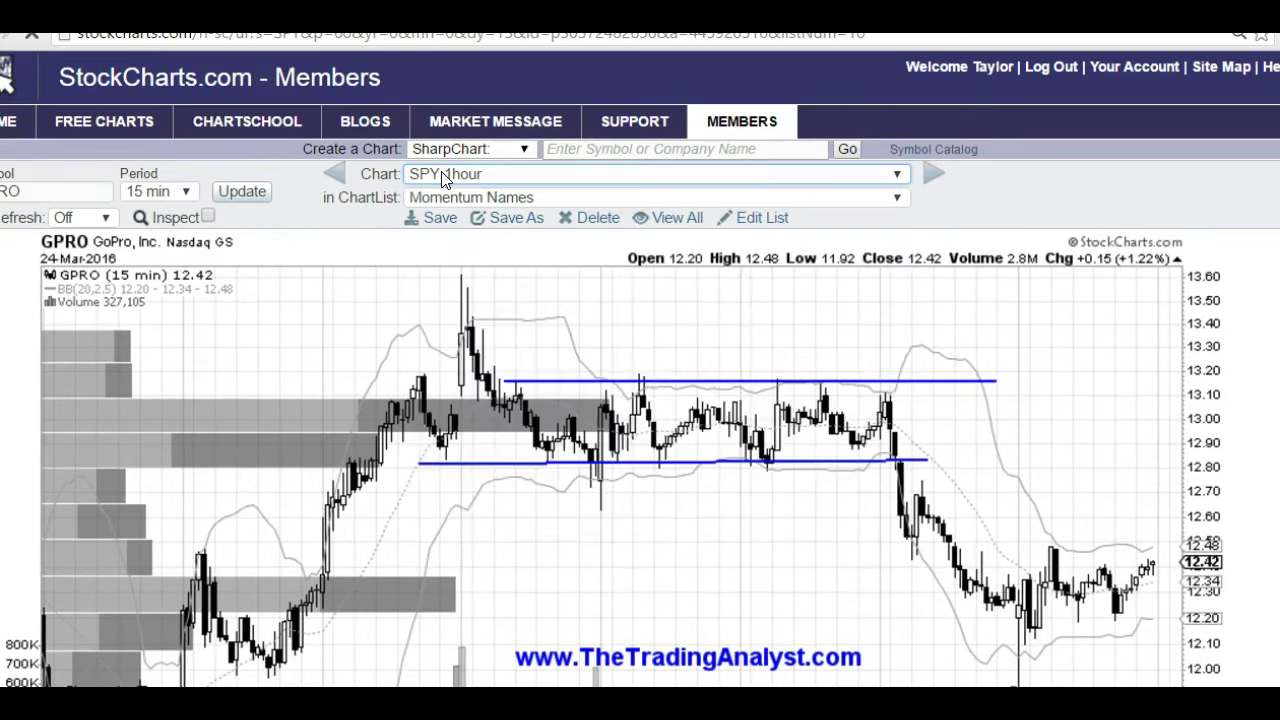
Compare the SPY 1-hour price range with the trendlines drawn on its RSI, MACD and Slow Stochastic.
scroll(695, 245, down, 1)
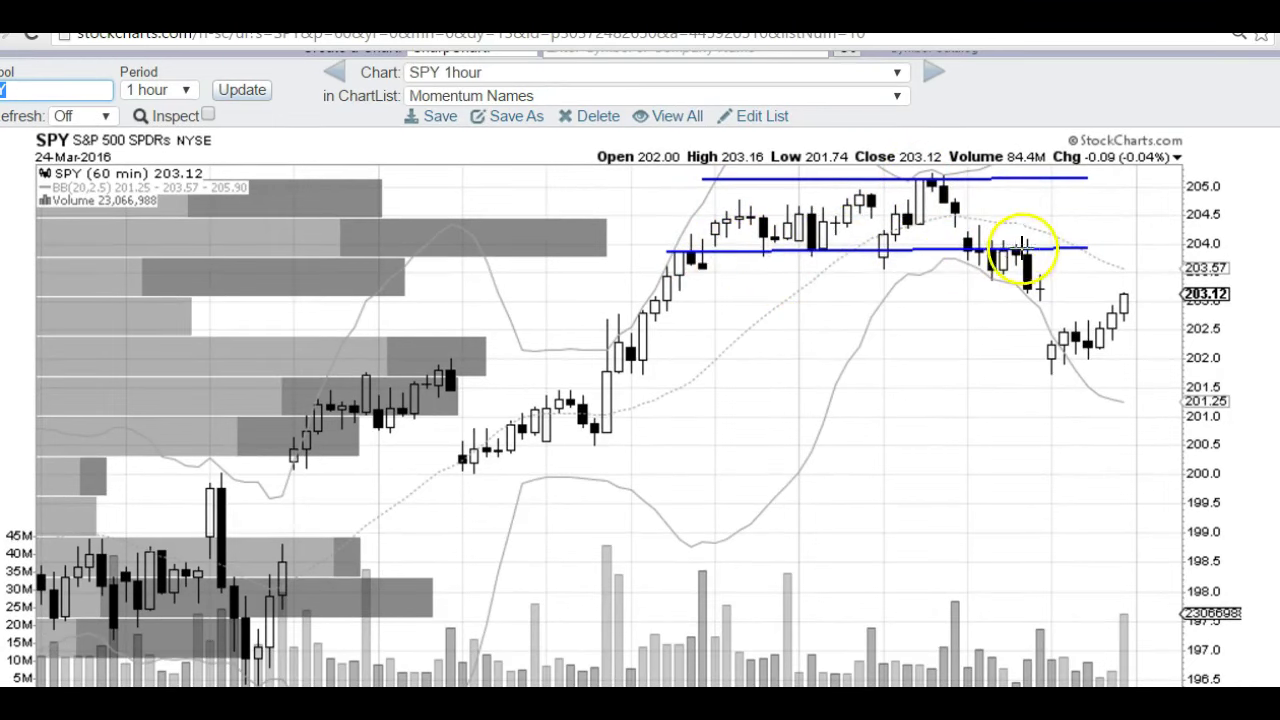
scroll(1025, 245, down, 3)
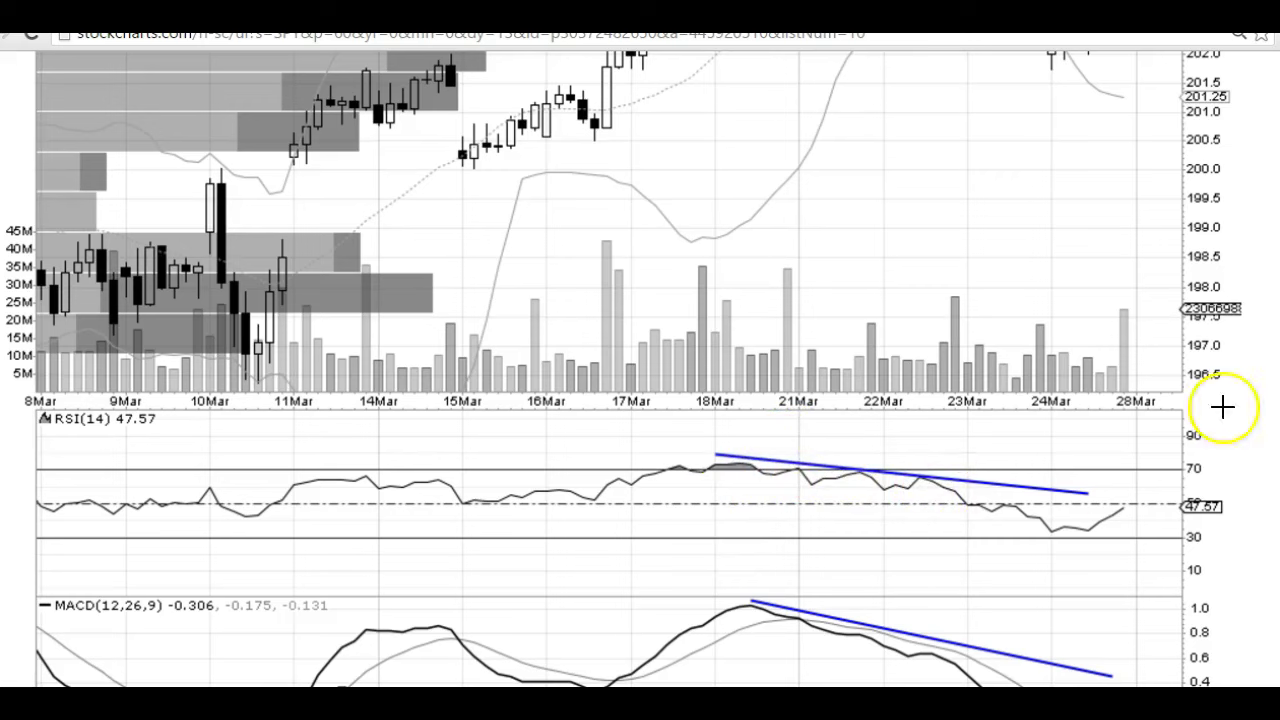
scroll(640, 360, down, 2)
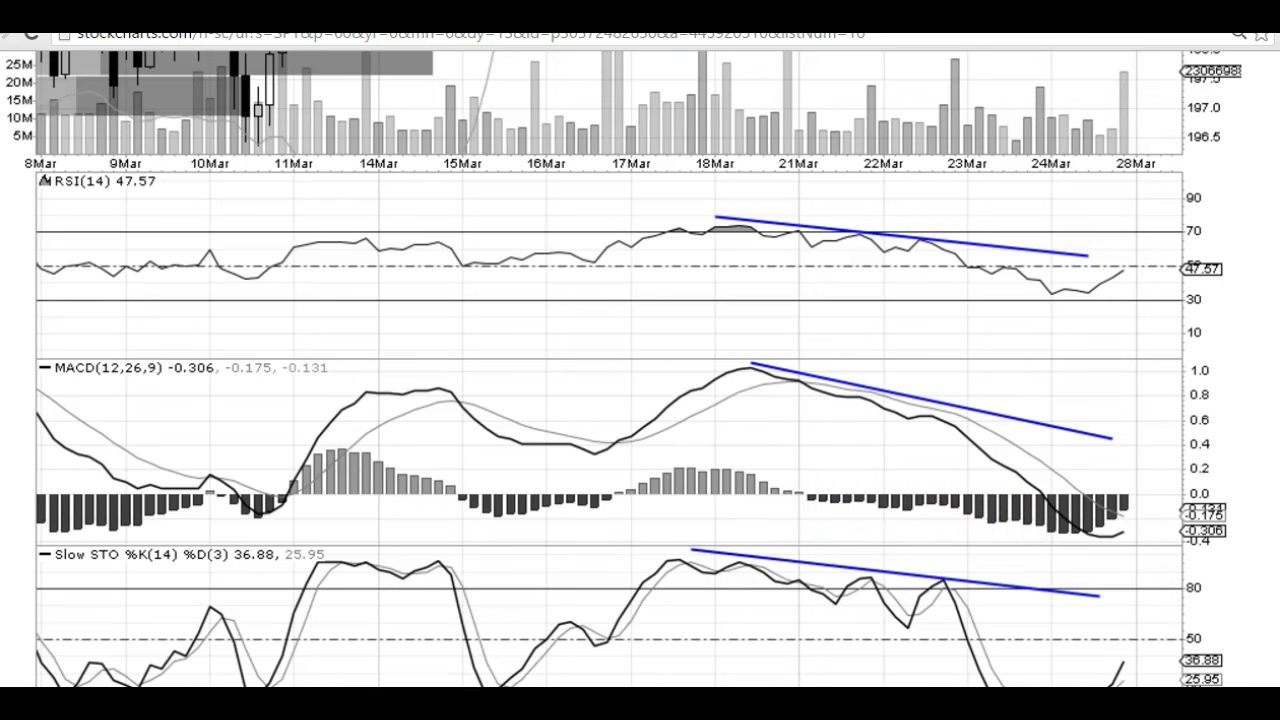
scroll(640, 368, up, 5)
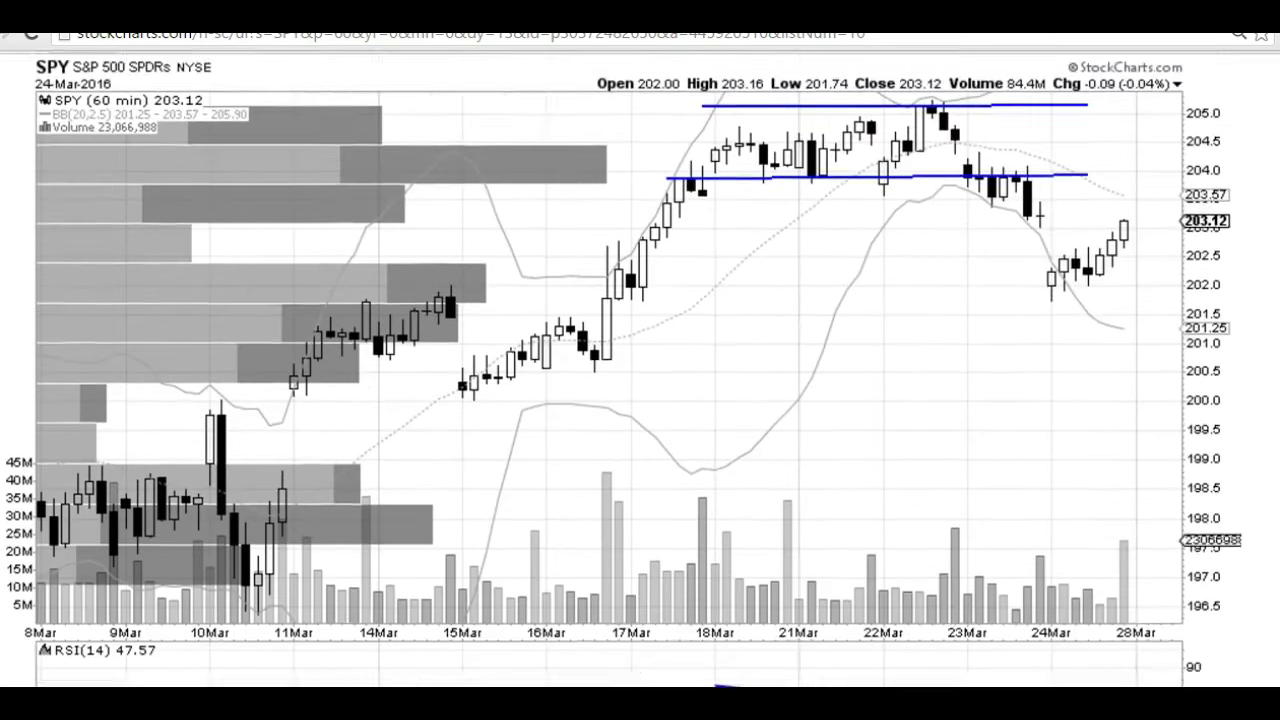
Switch to the GILD daily chart and examine its horizontal price range and the highs along the descending trendline from mid-January.
scroll(640, 368, down, 1)
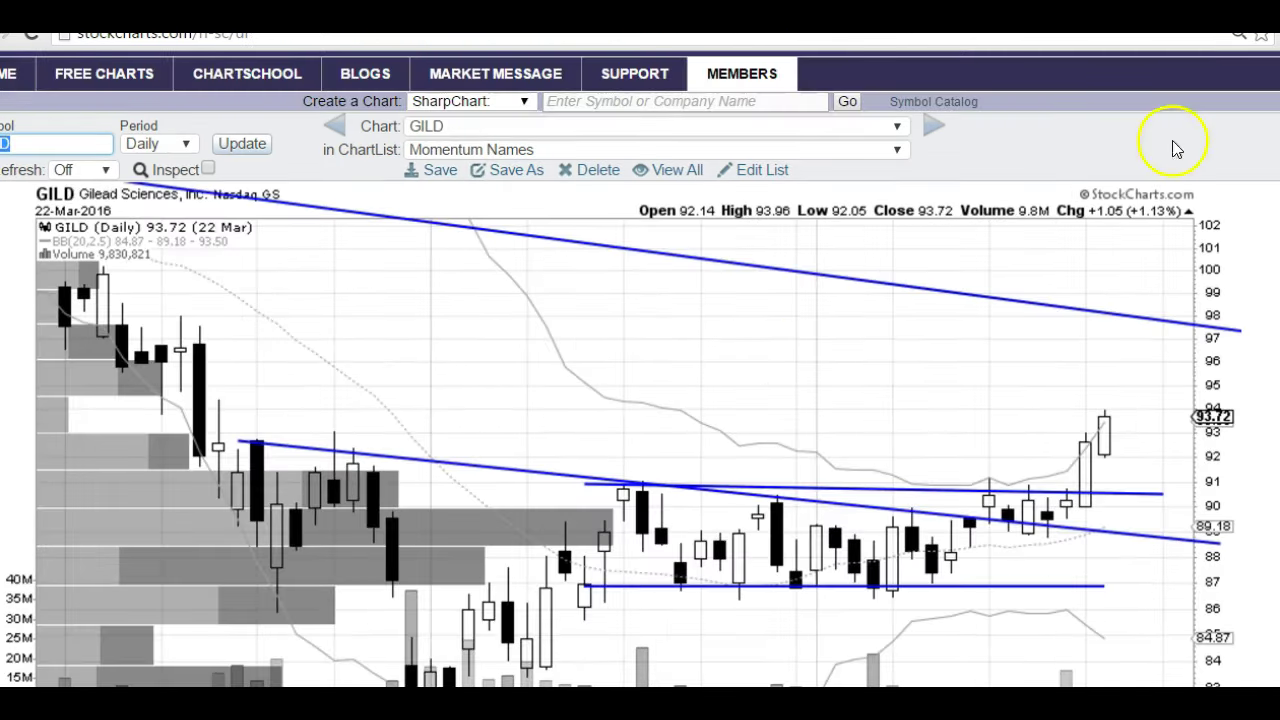
scroll(640, 368, down, 2)
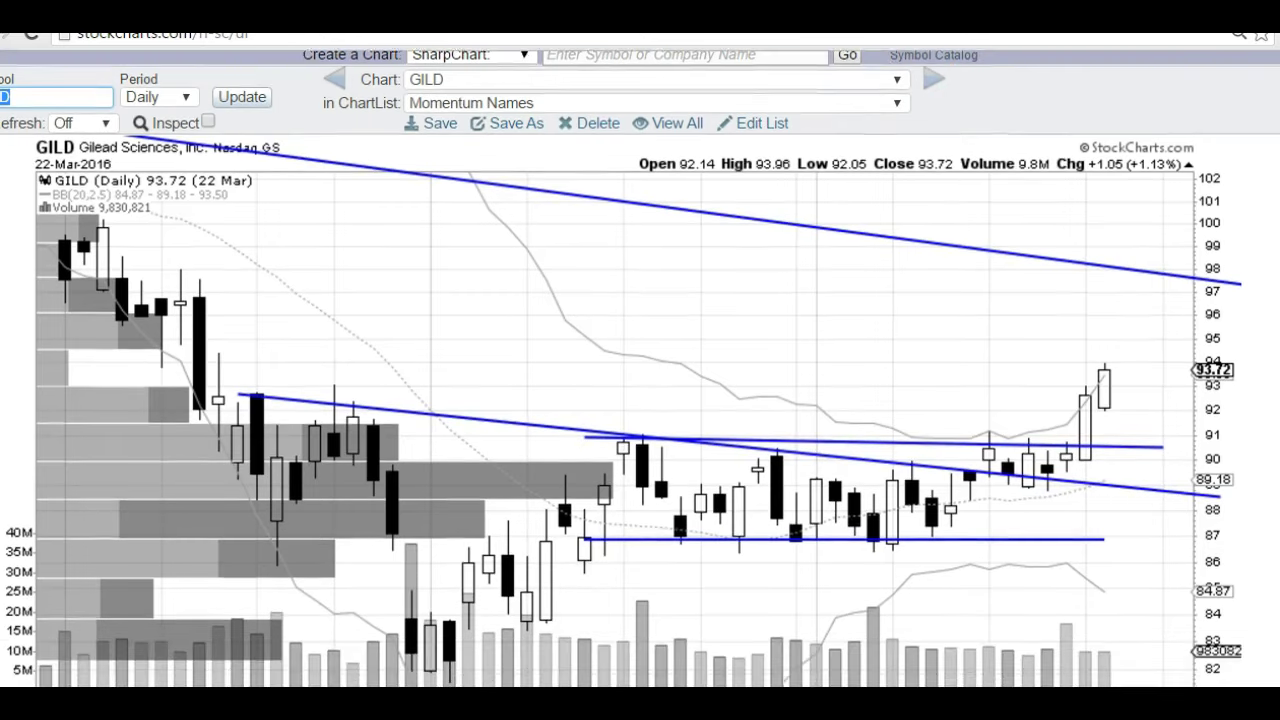
scroll(640, 368, down, 1)
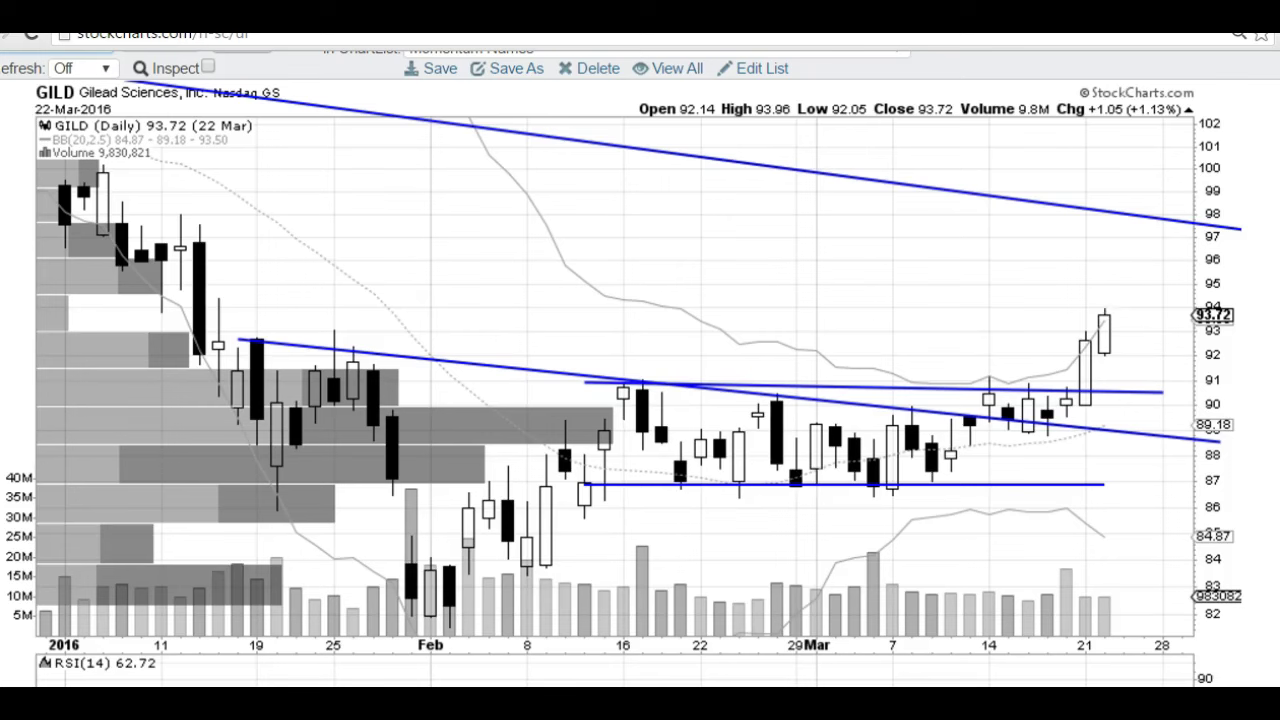
scroll(640, 370, down, 1)
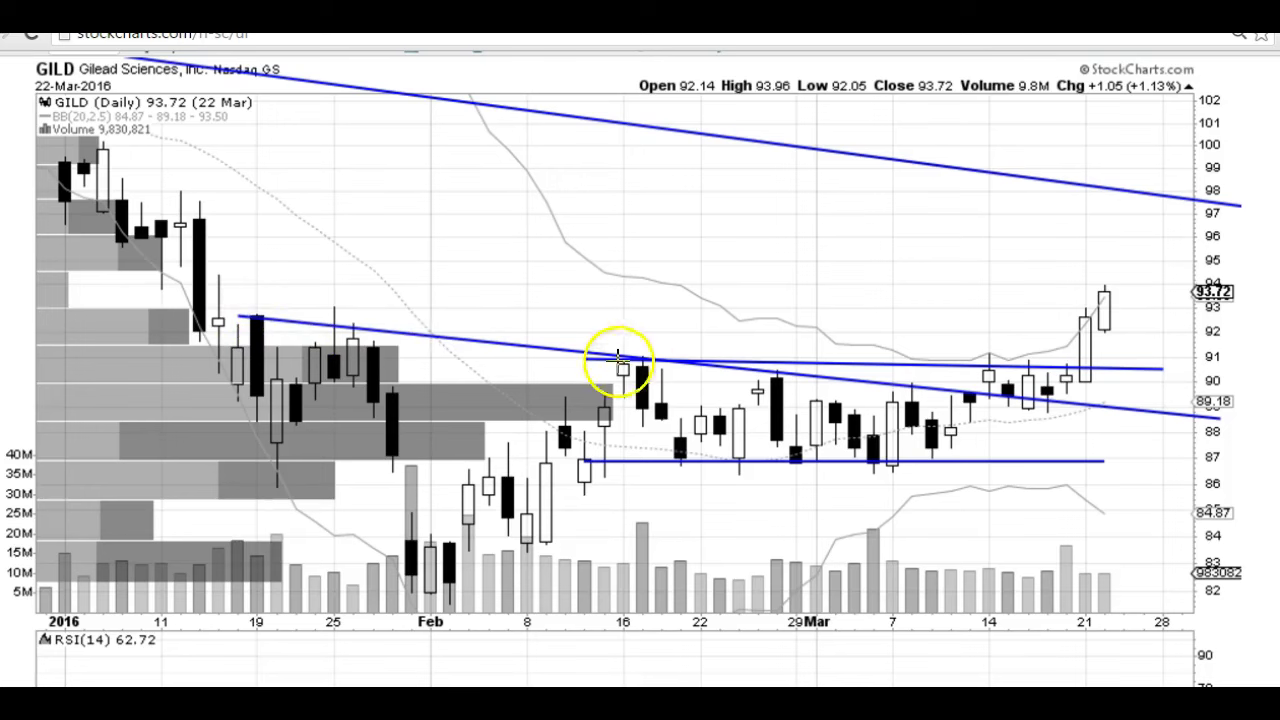
click(257, 318)
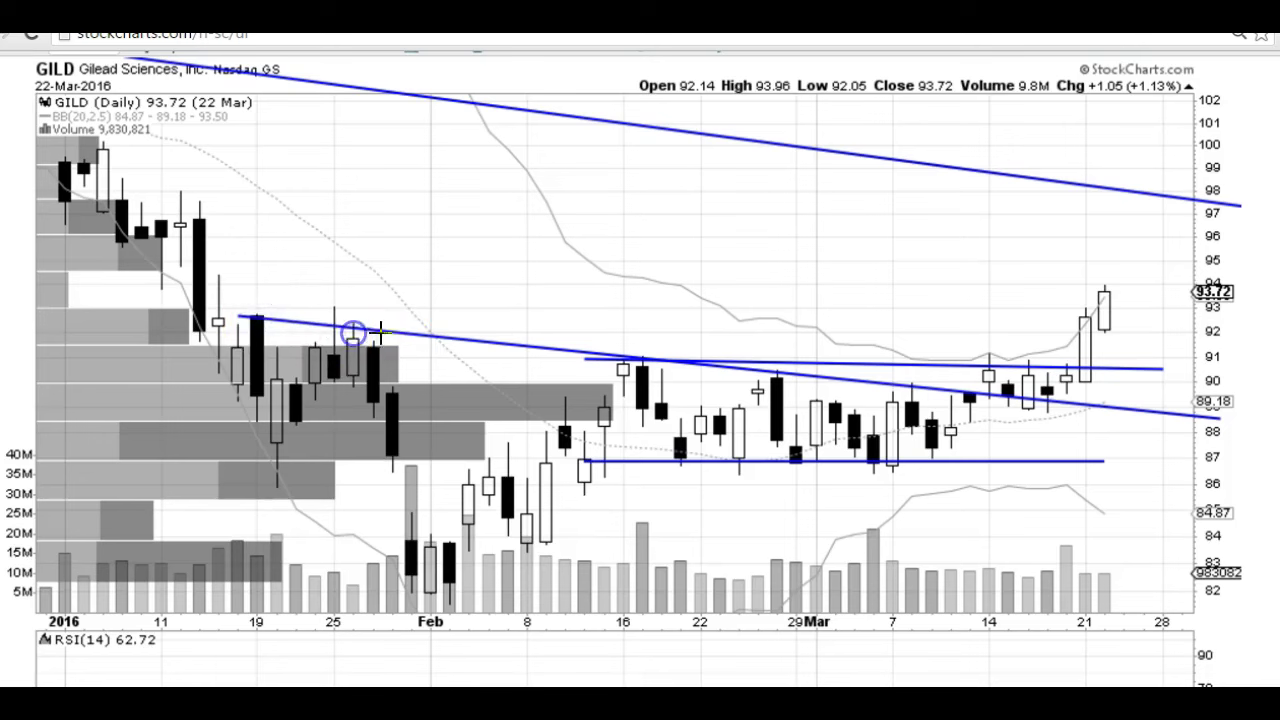
click(624, 348)
click(785, 374)
click(920, 393)
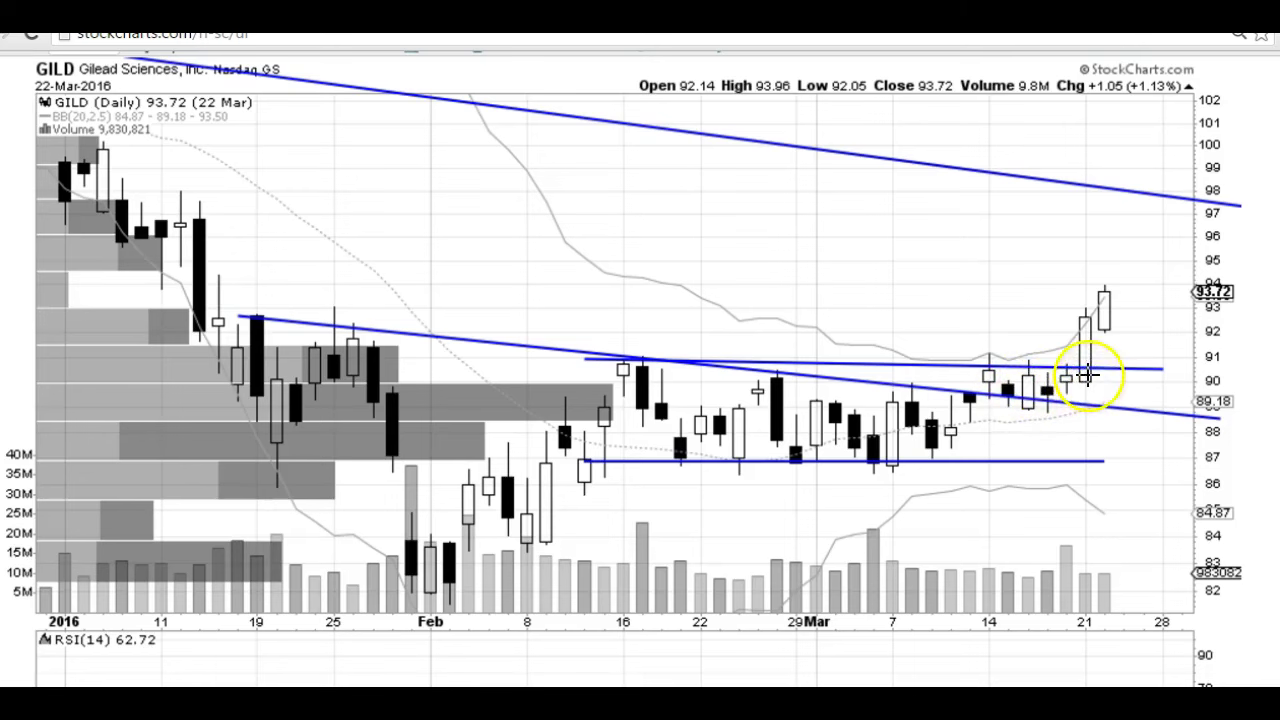
Compare the GILD daily price range with its RSI, MACD and Slow Stochastic readings.
scroll(974, 416, down, 3)
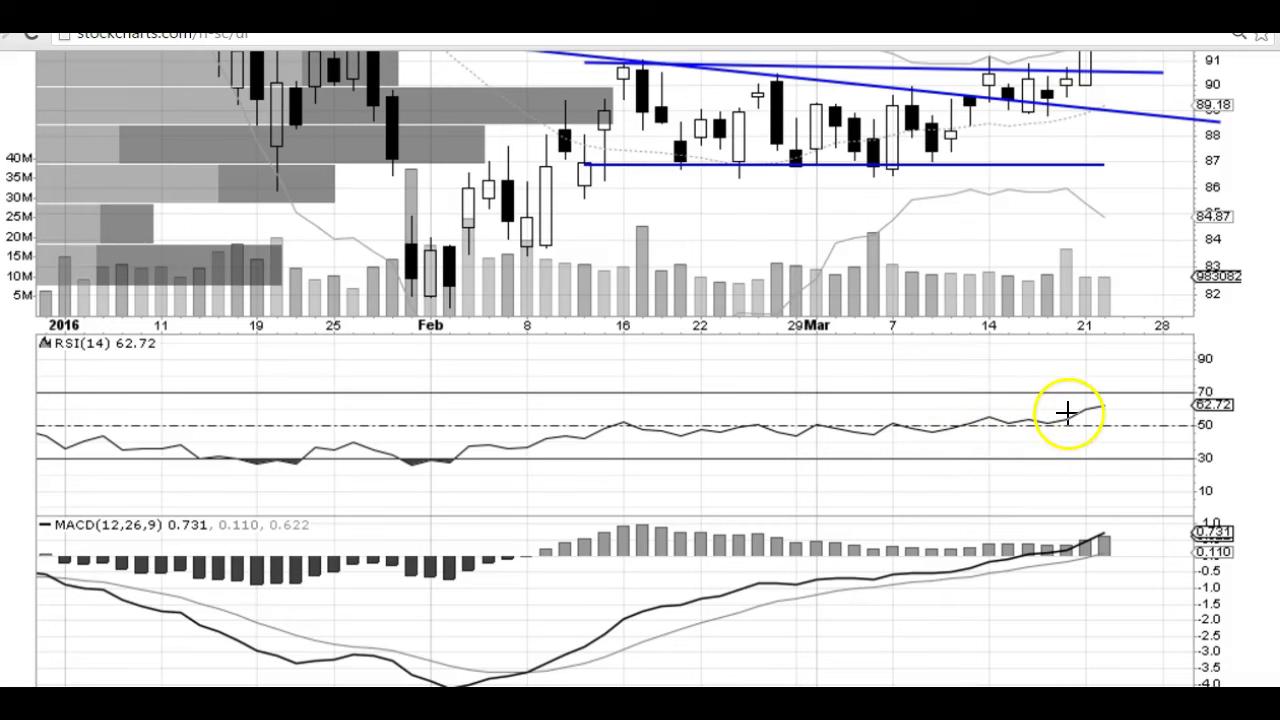
scroll(1067, 410, down, 1)
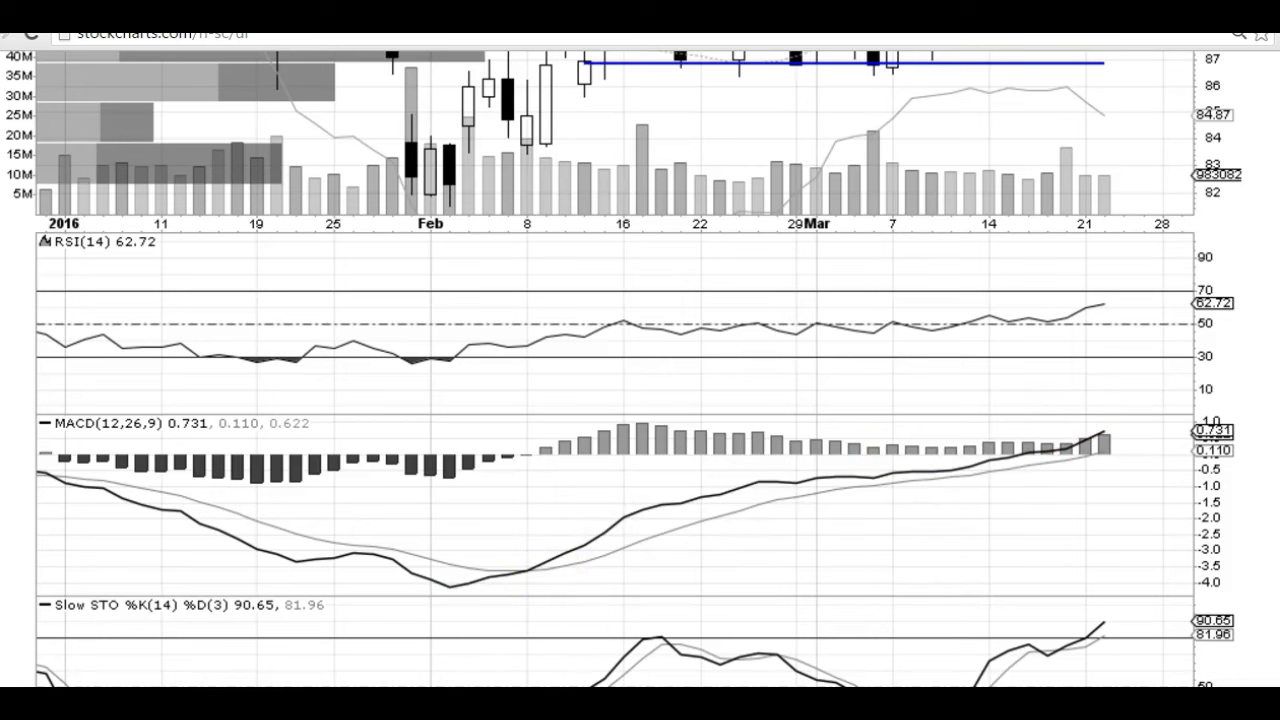
scroll(640, 368, up, 4)
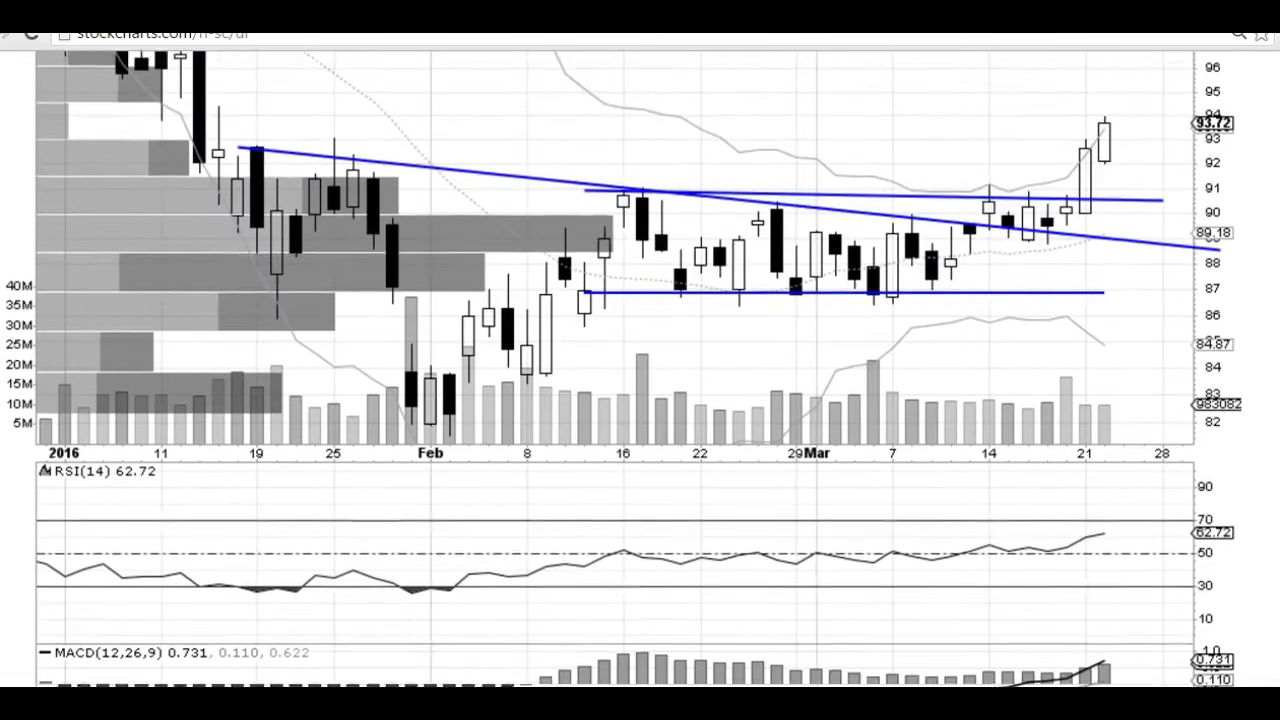
scroll(640, 368, up, 1)
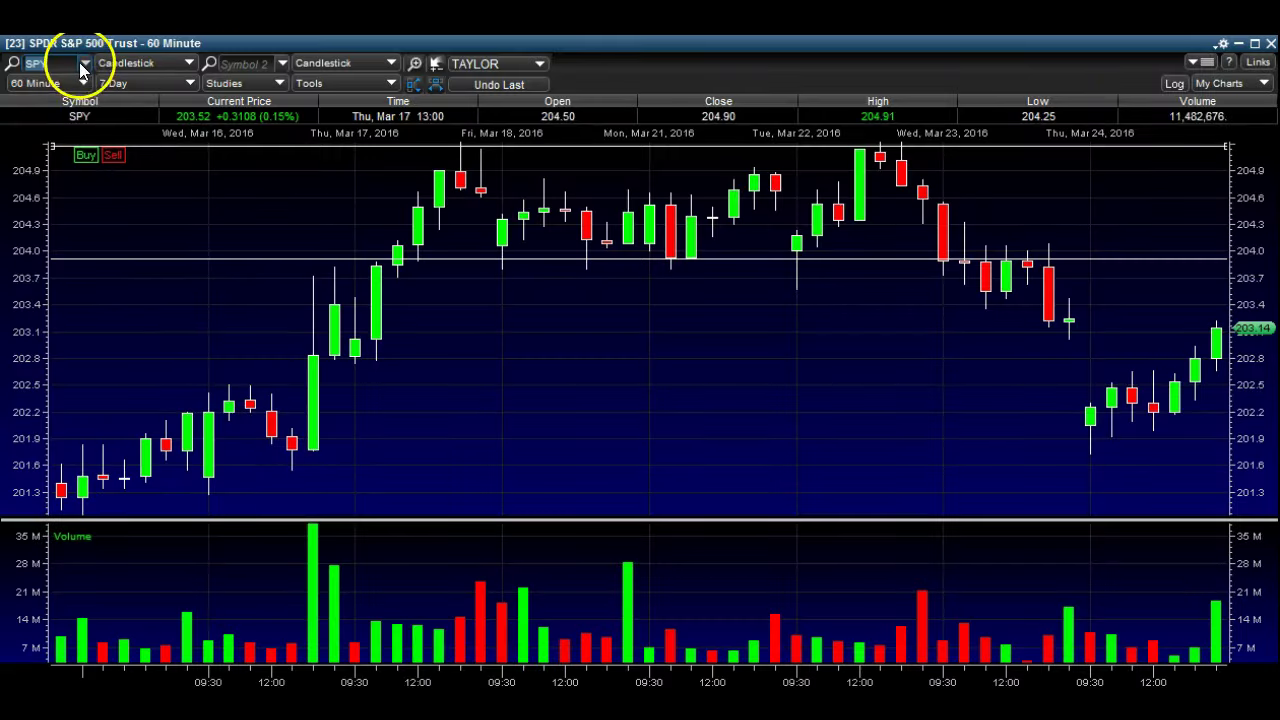
Switch to the trading platform's chart window, load the TWTR symbol and set the interval to 15 Minute.
click(84, 63)
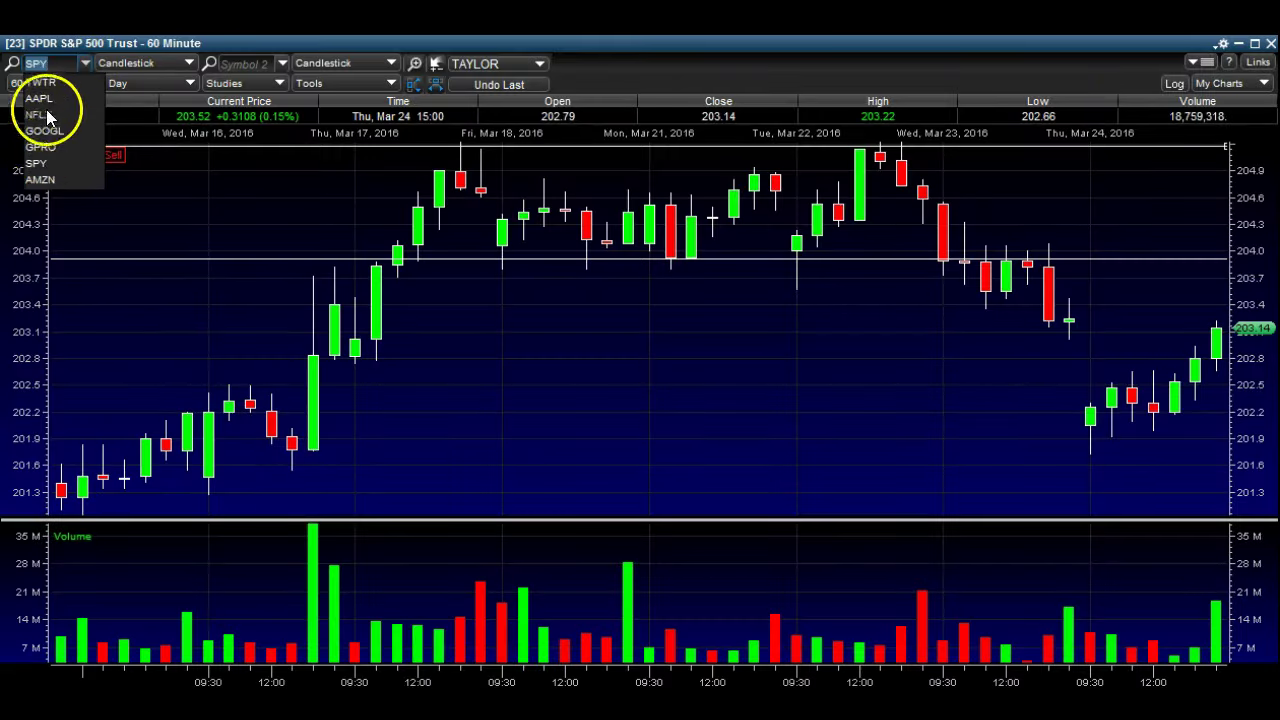
click(46, 82)
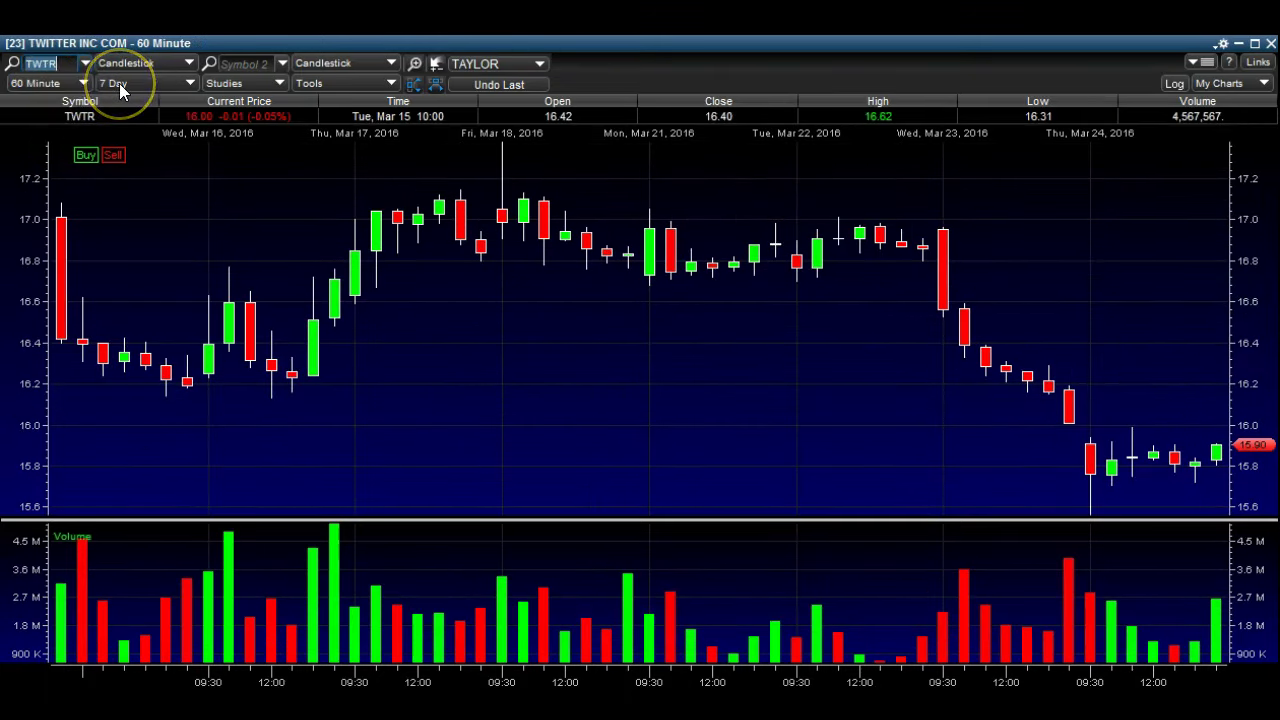
click(43, 84)
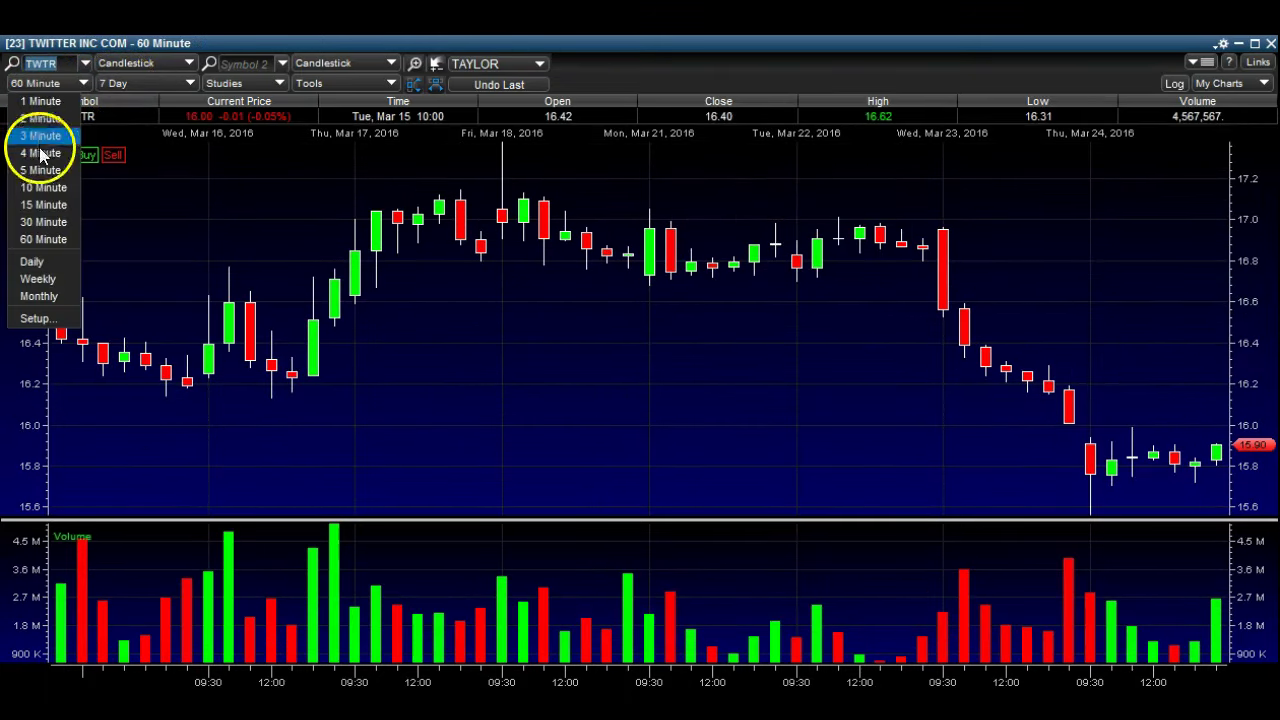
click(42, 192)
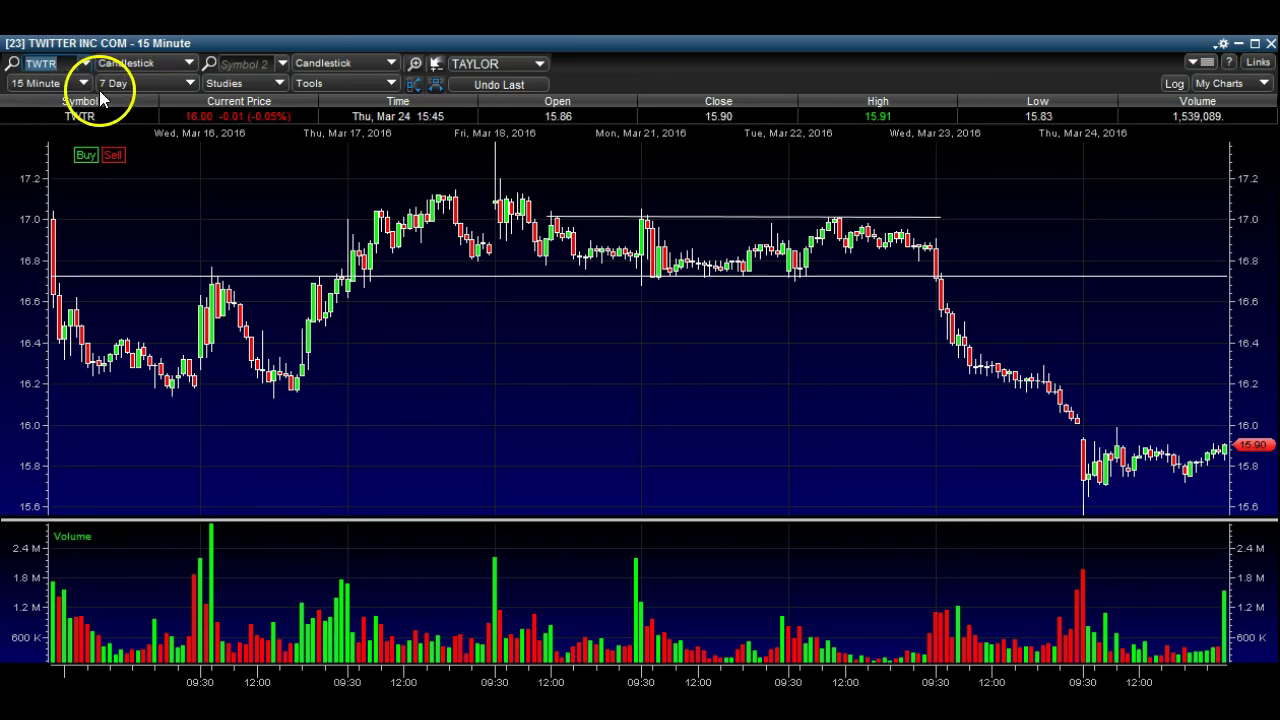
Try a 5 Day time span on the TWTR chart and restore the 7 Day span.
click(126, 84)
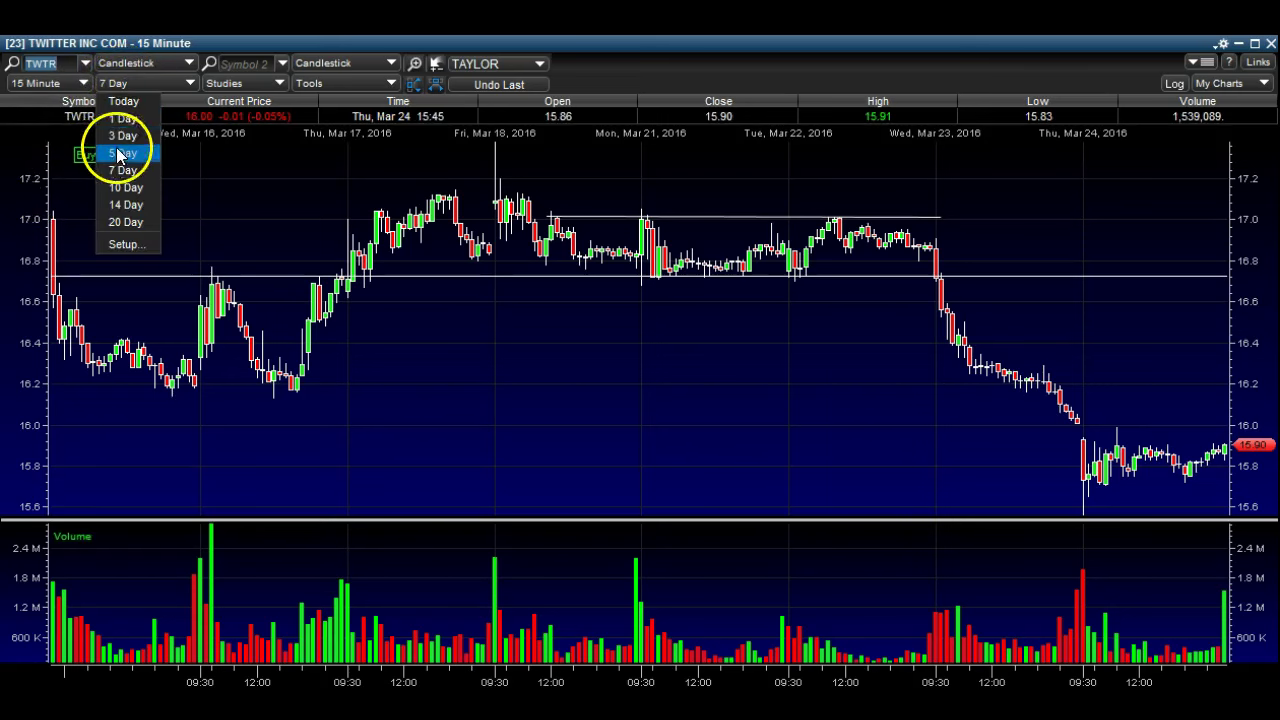
click(117, 152)
click(129, 86)
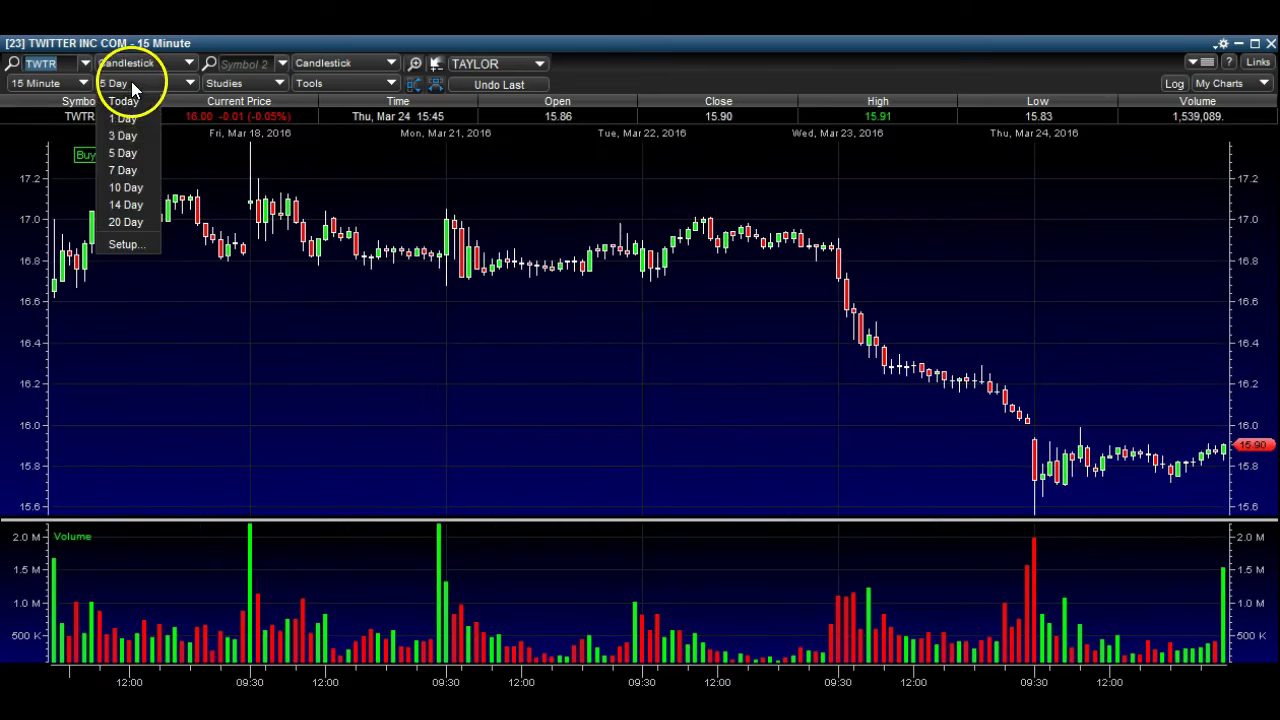
click(132, 170)
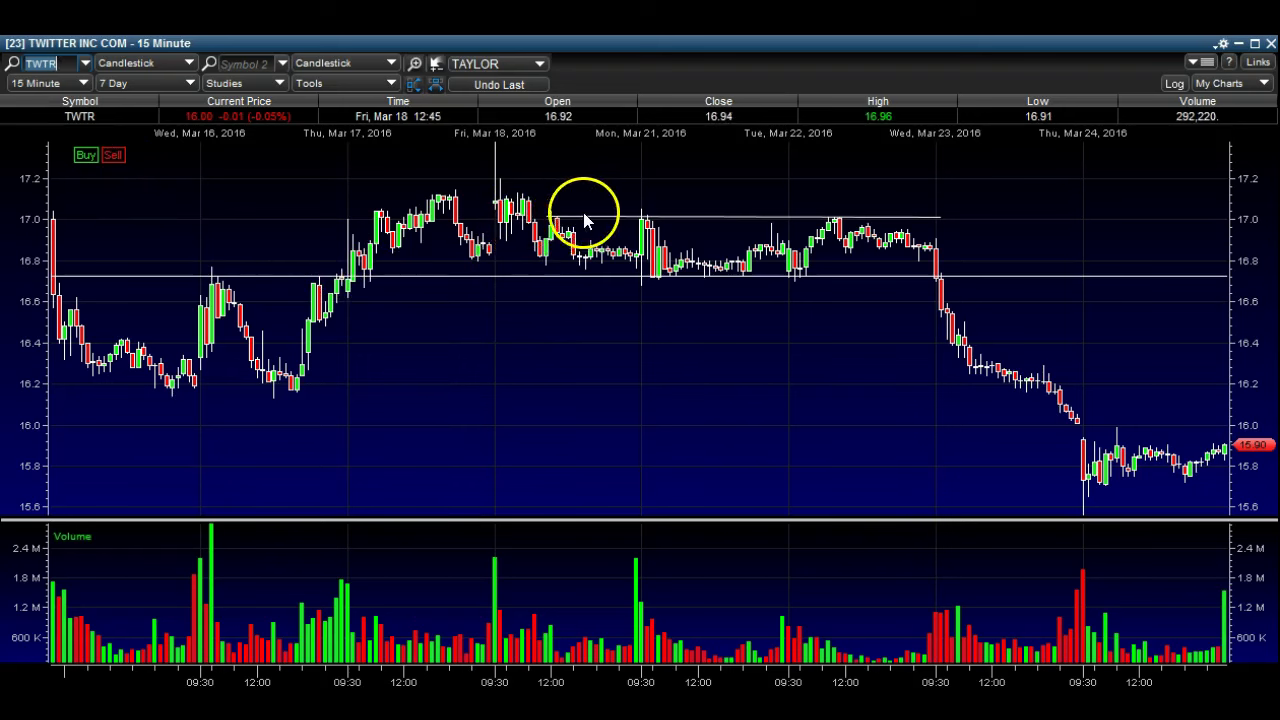
Examine the TWTR 15-minute price range between its support and resistance lines and the price action on March 23 and 24.
click(798, 219)
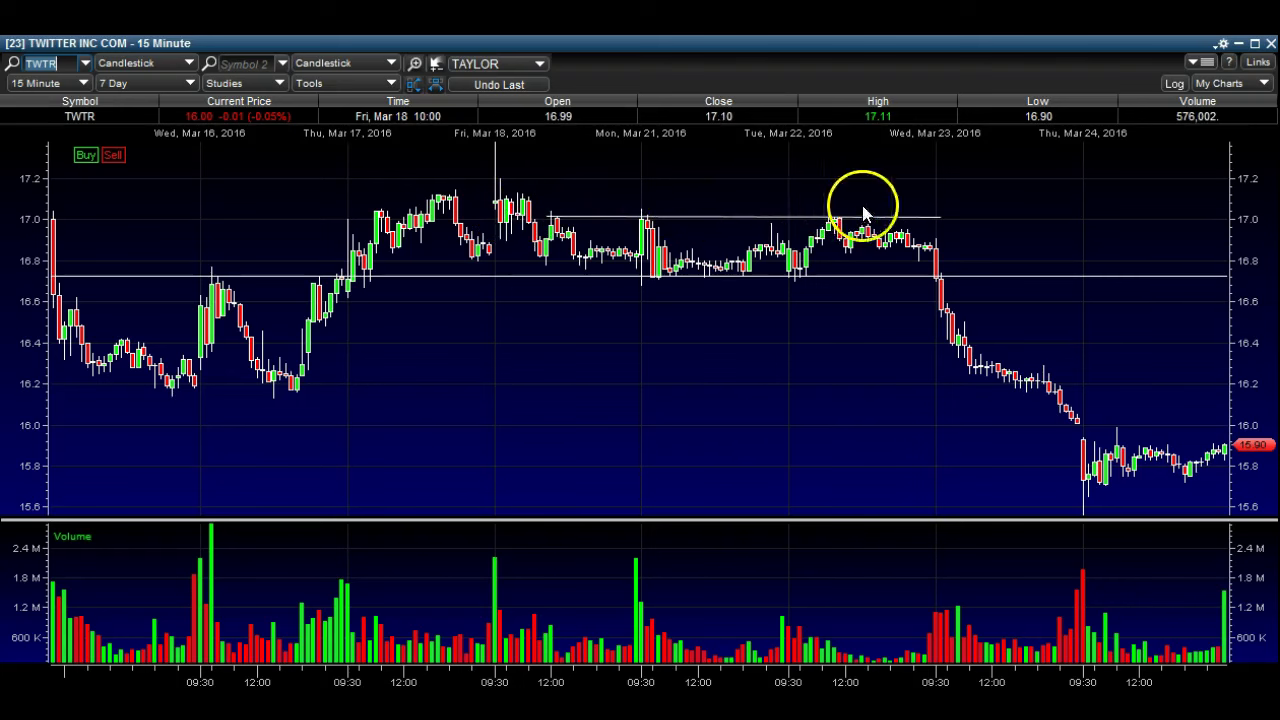
click(920, 217)
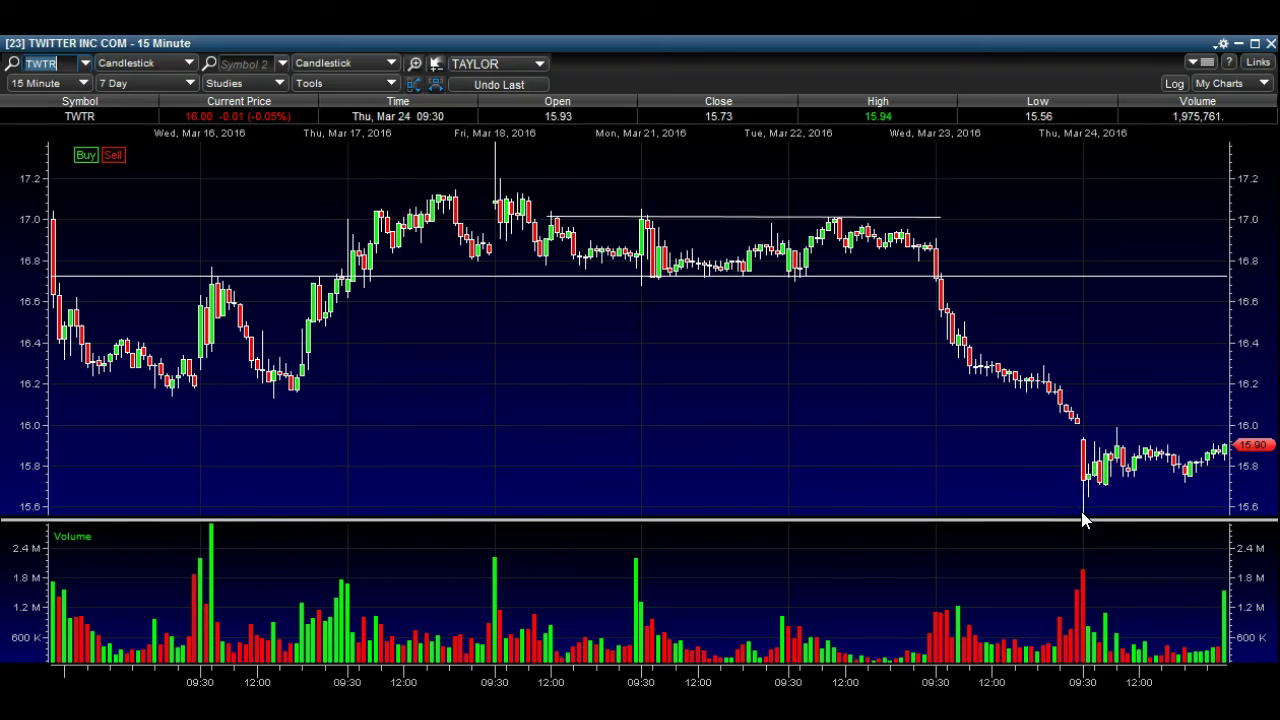
drag(1070, 472, 1077, 502)
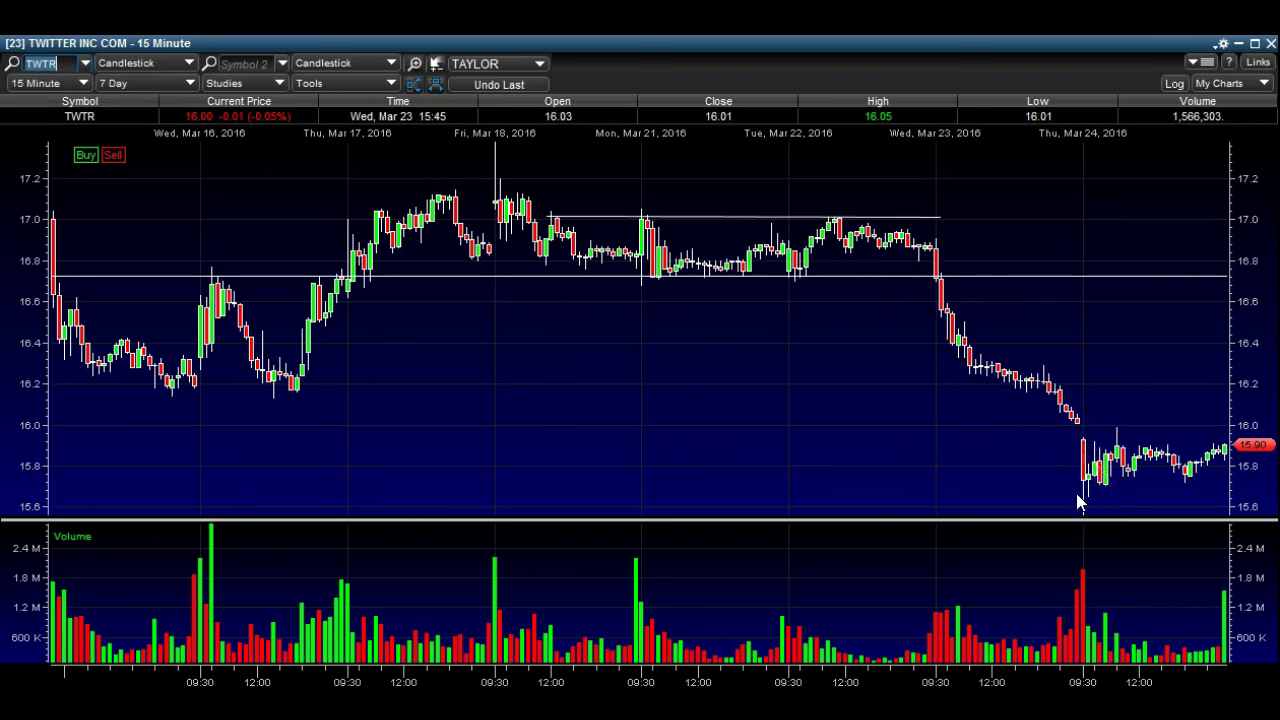
drag(912, 274, 922, 256)
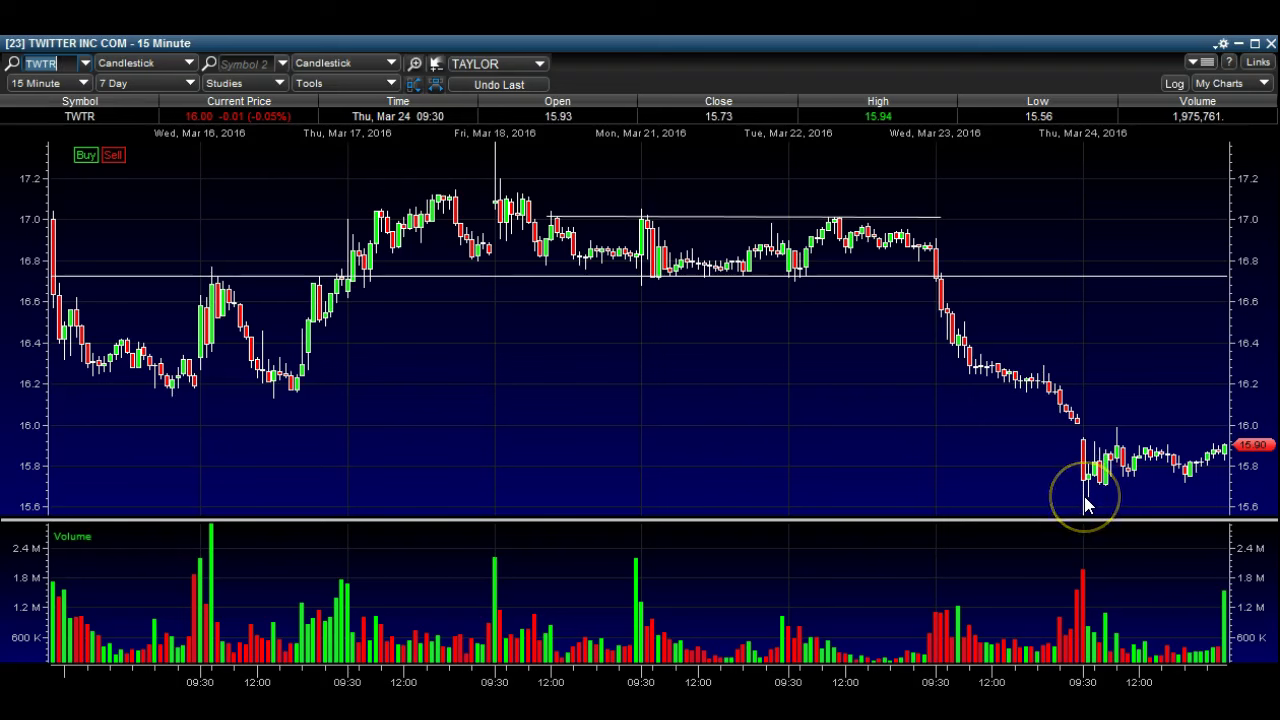
Trace the TWTR breakdown from the support line at the March 23 open to the March 24 morning low.
click(1095, 435)
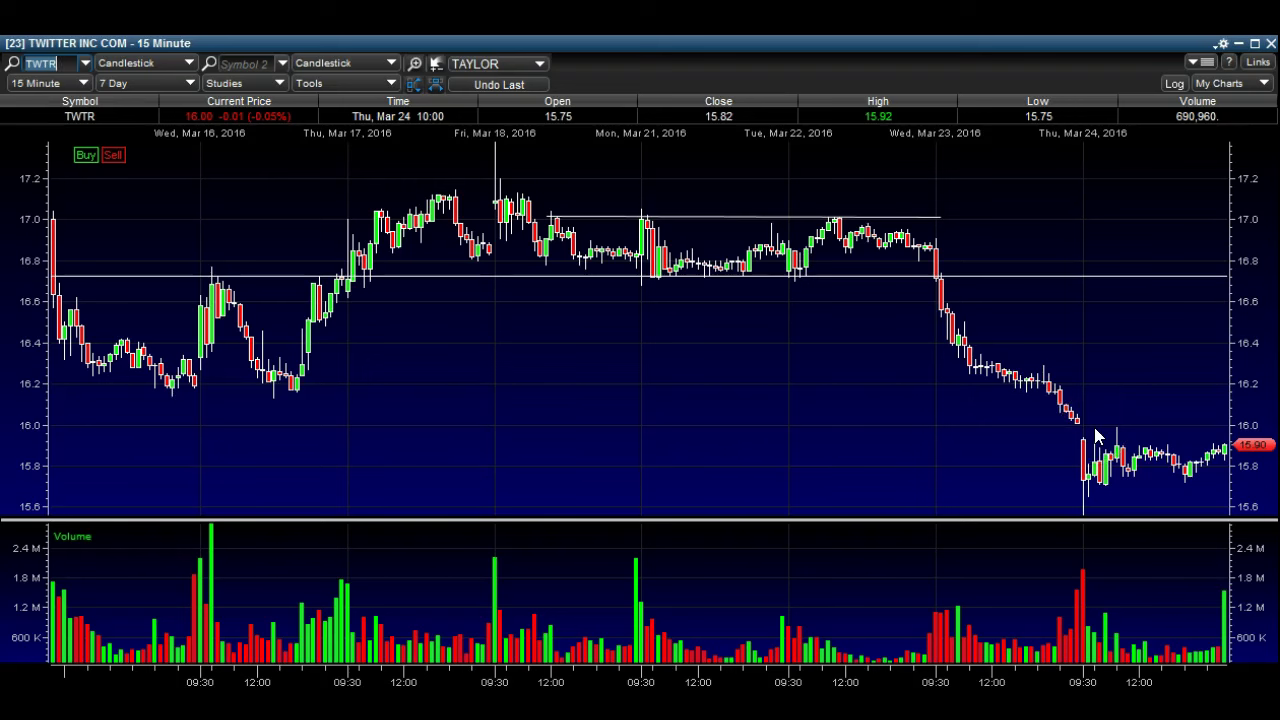
drag(1095, 435, 938, 285)
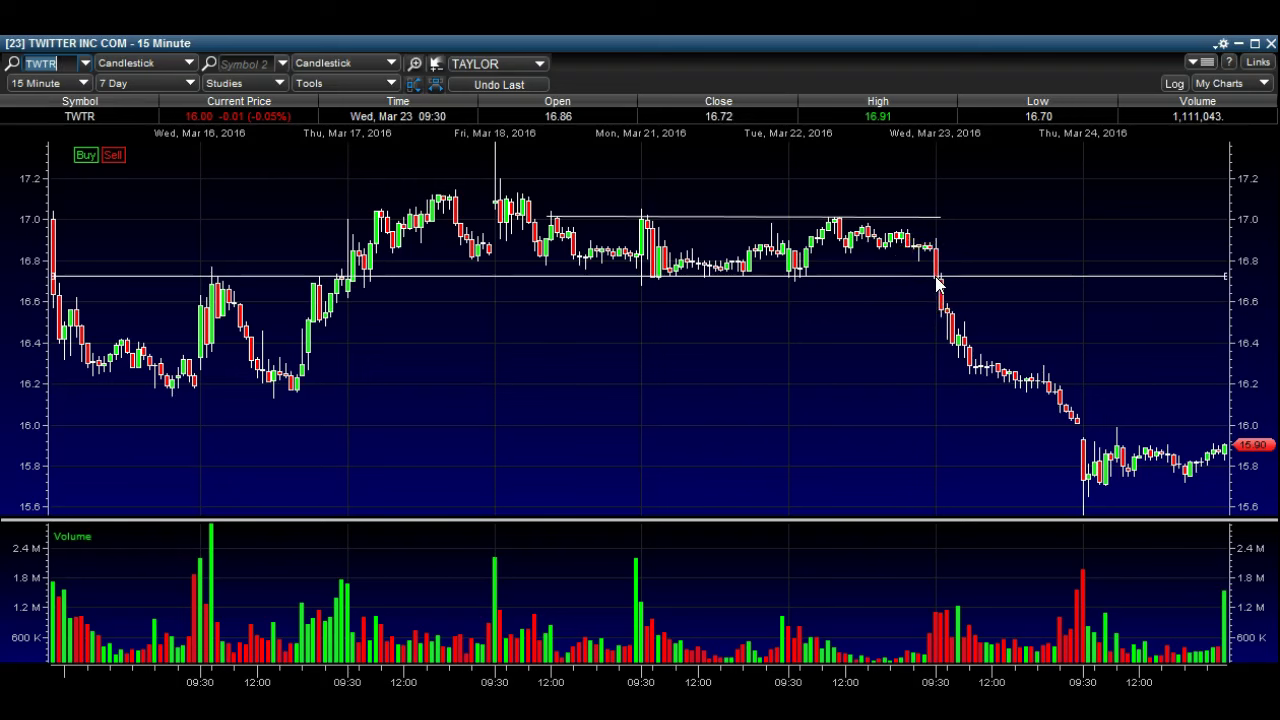
drag(1030, 404, 1088, 520)
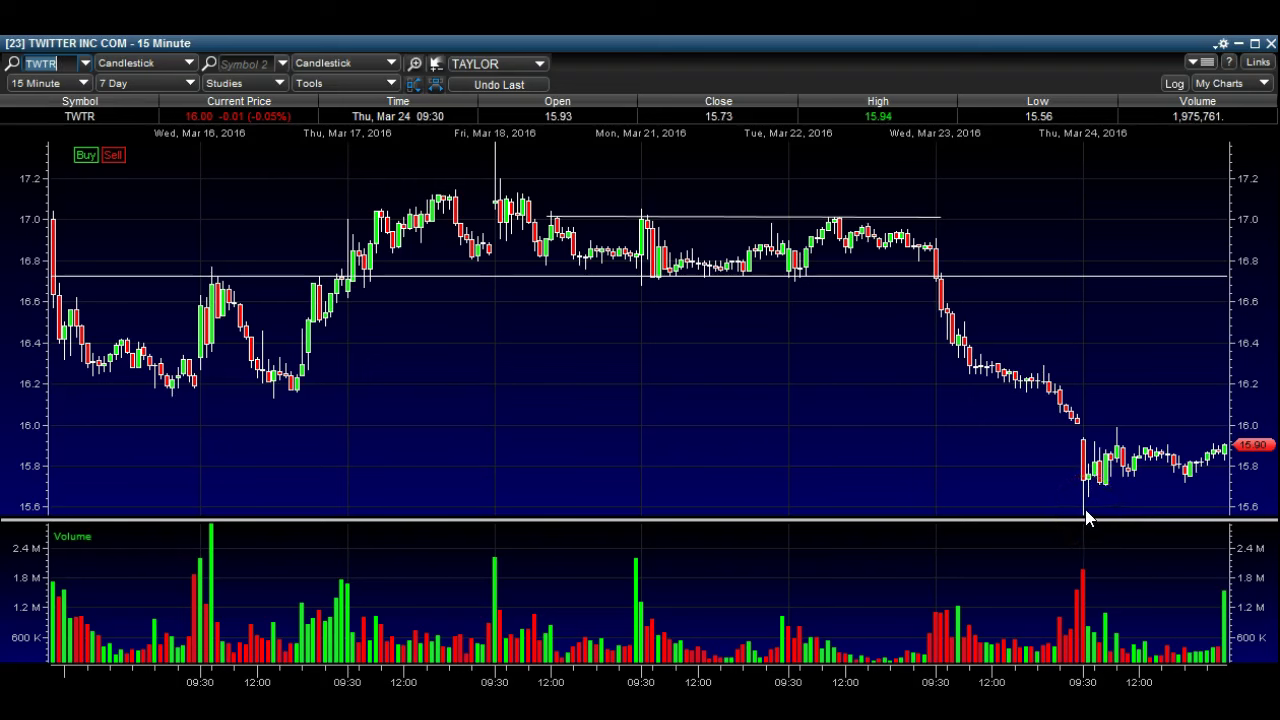
drag(1088, 517, 853, 292)
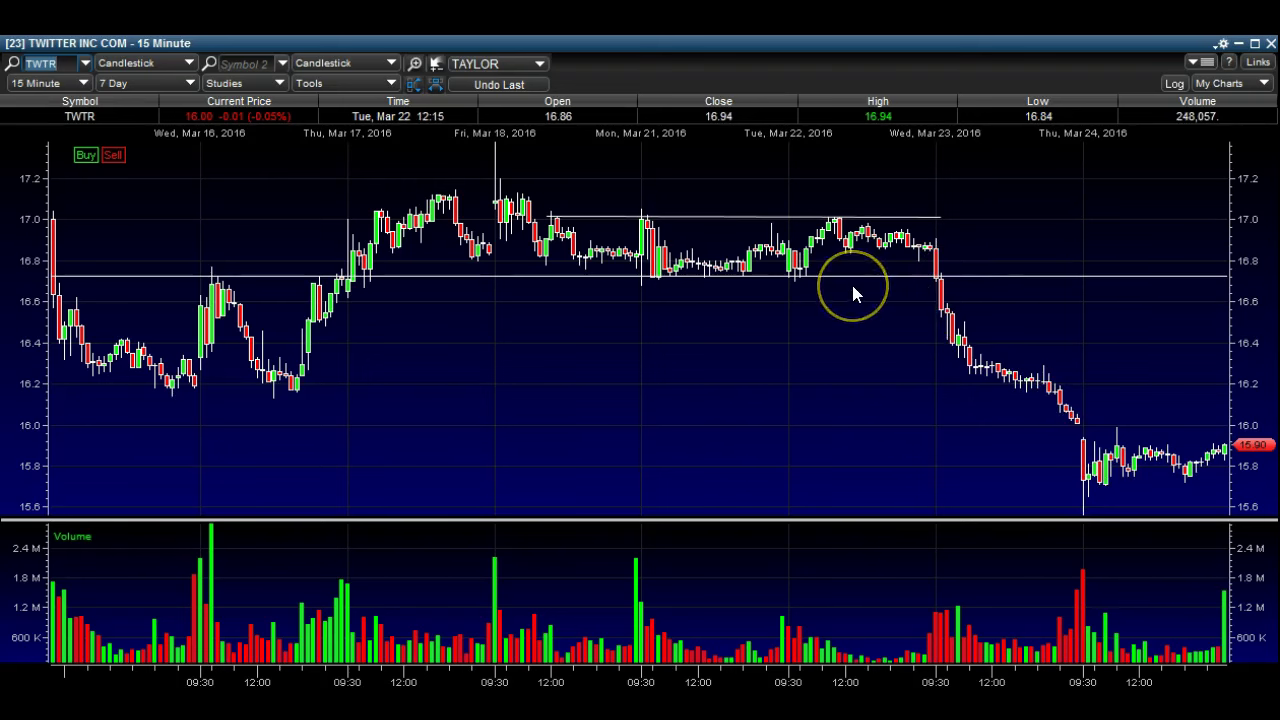
click(1022, 268)
drag(1037, 234, 163, 163)
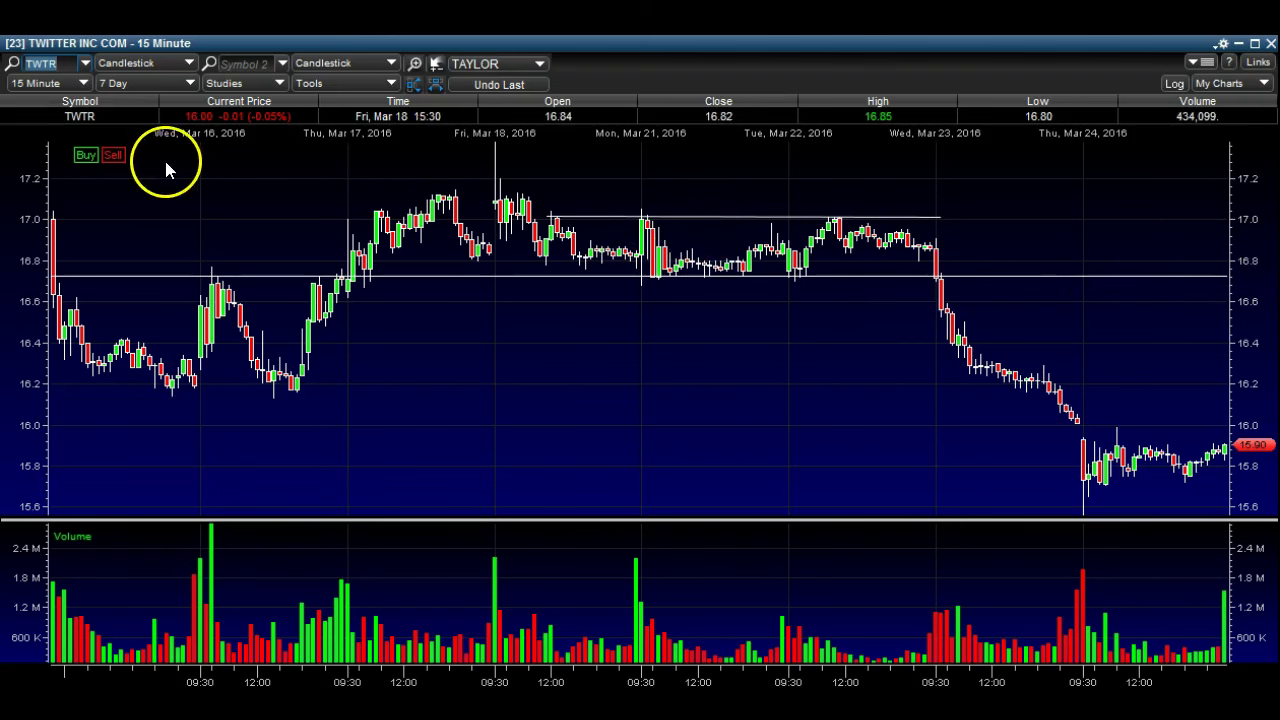
drag(460, 255, 740, 289)
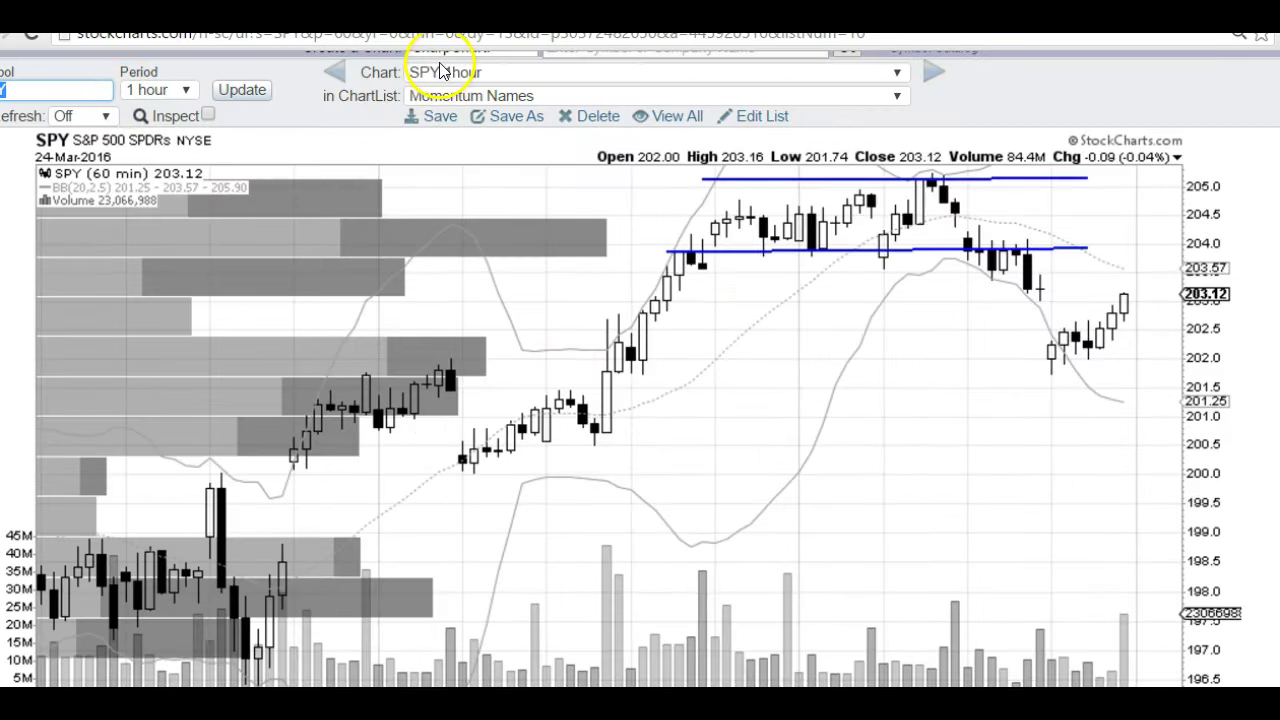
Switch to StockCharts and load the saved TWTR 15min chart from the Momentum Names ChartList.
click(423, 60)
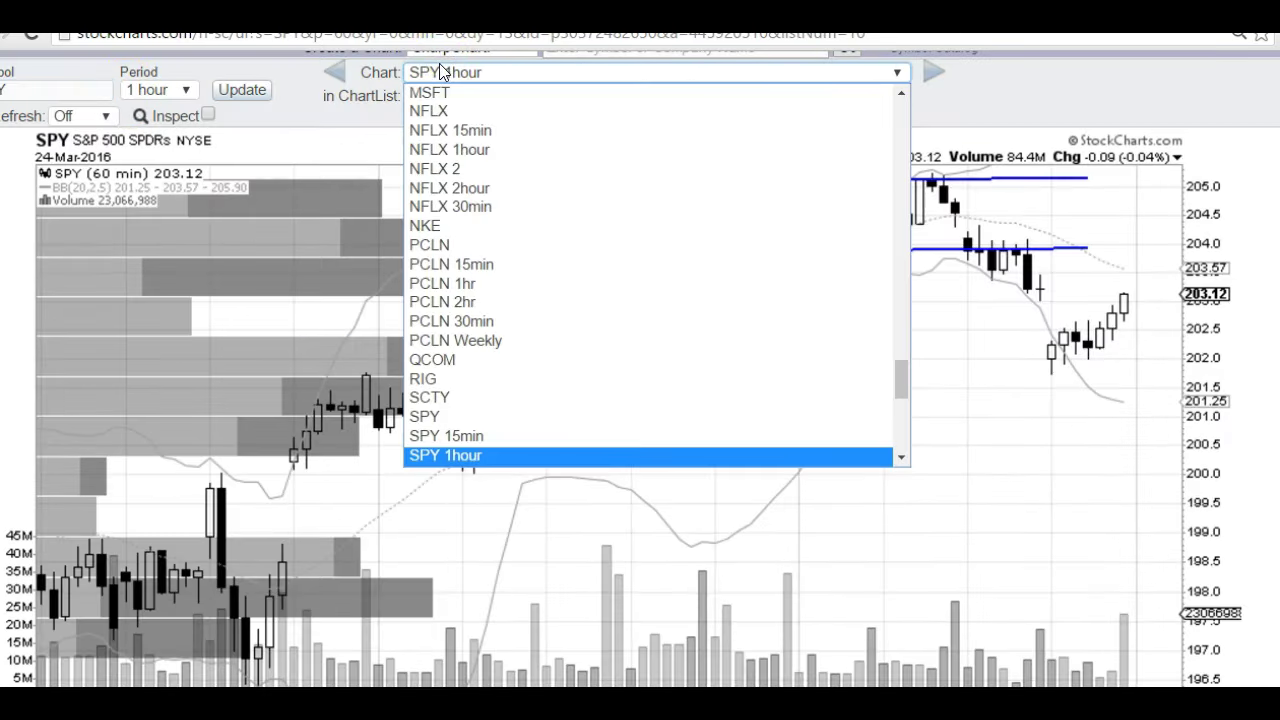
text(twtr)
key(Down)
key(Return)
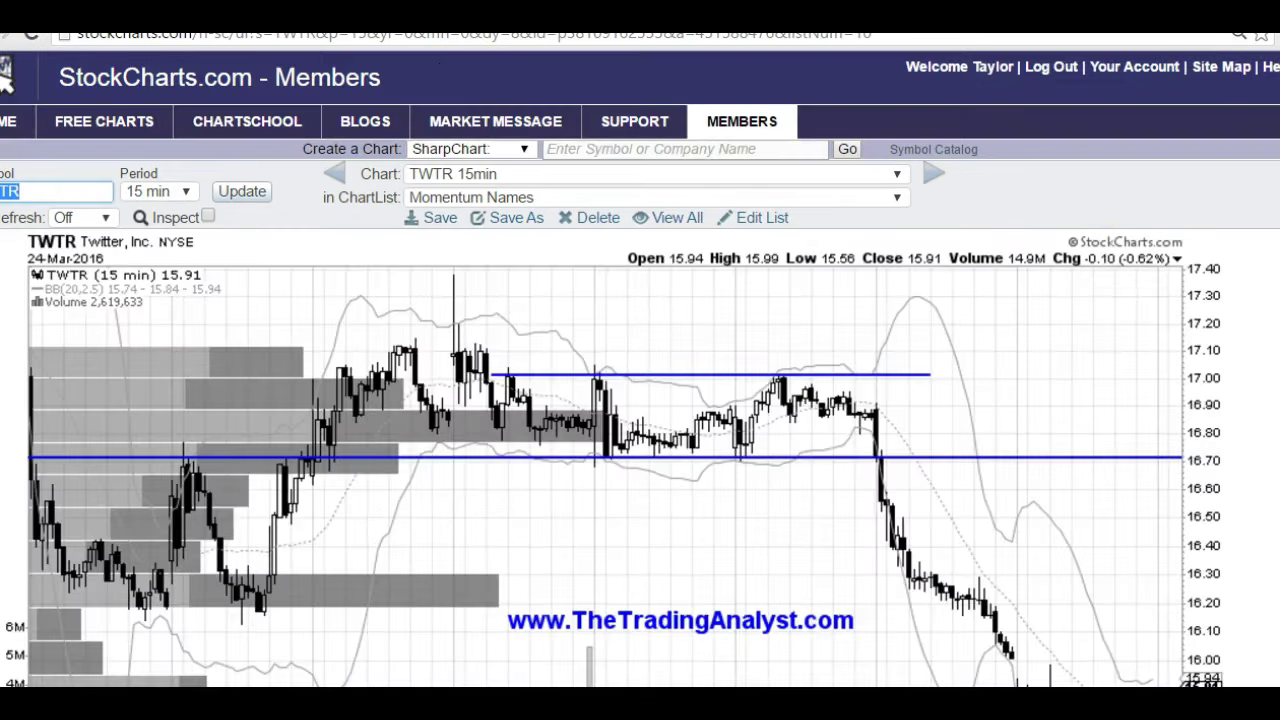
Compare the TWTR 15-minute price range and breakdown with the RSI, MACD and Slow Stochastic readings beneath the chart.
scroll(640, 368, down, 4)
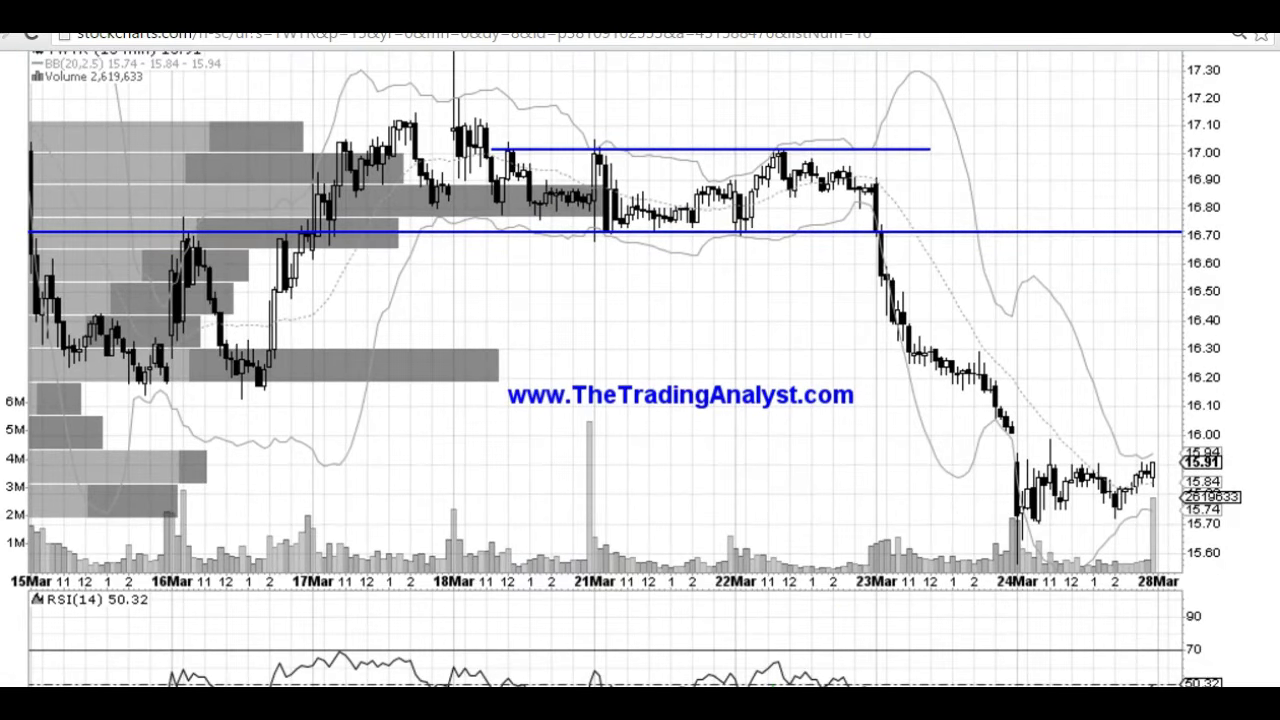
scroll(640, 368, down, 1)
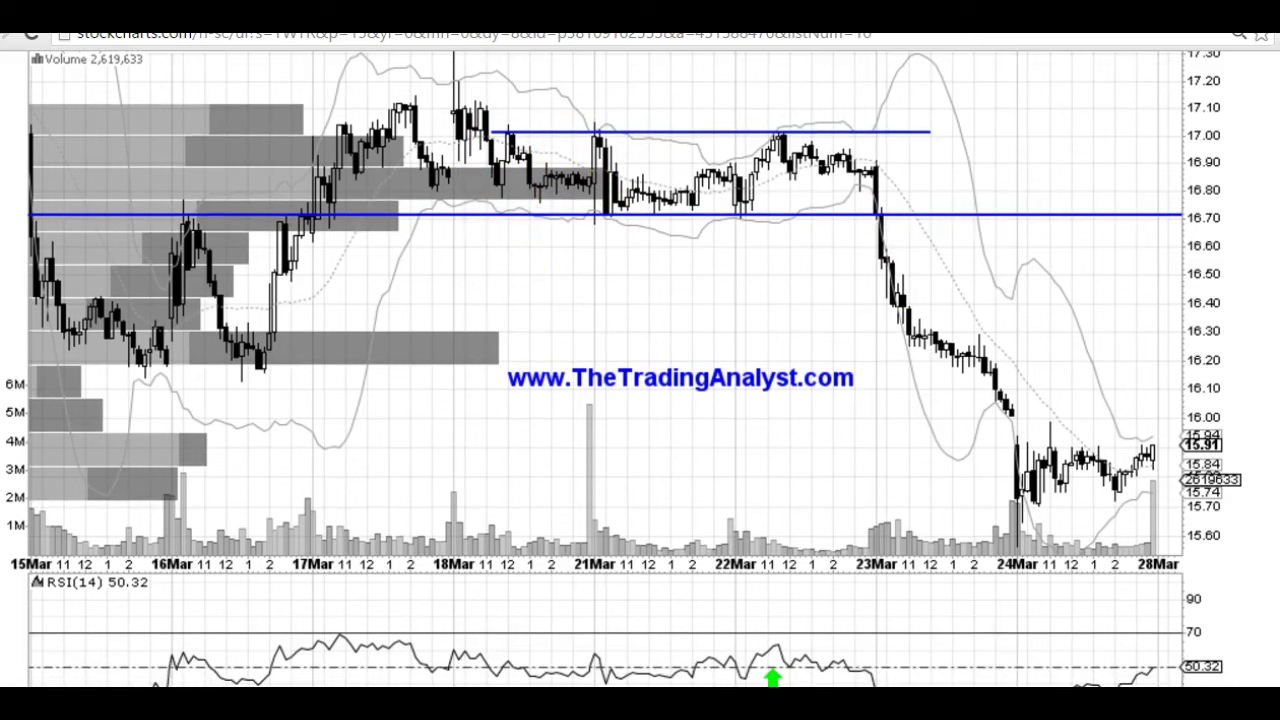
scroll(640, 368, down, 3)
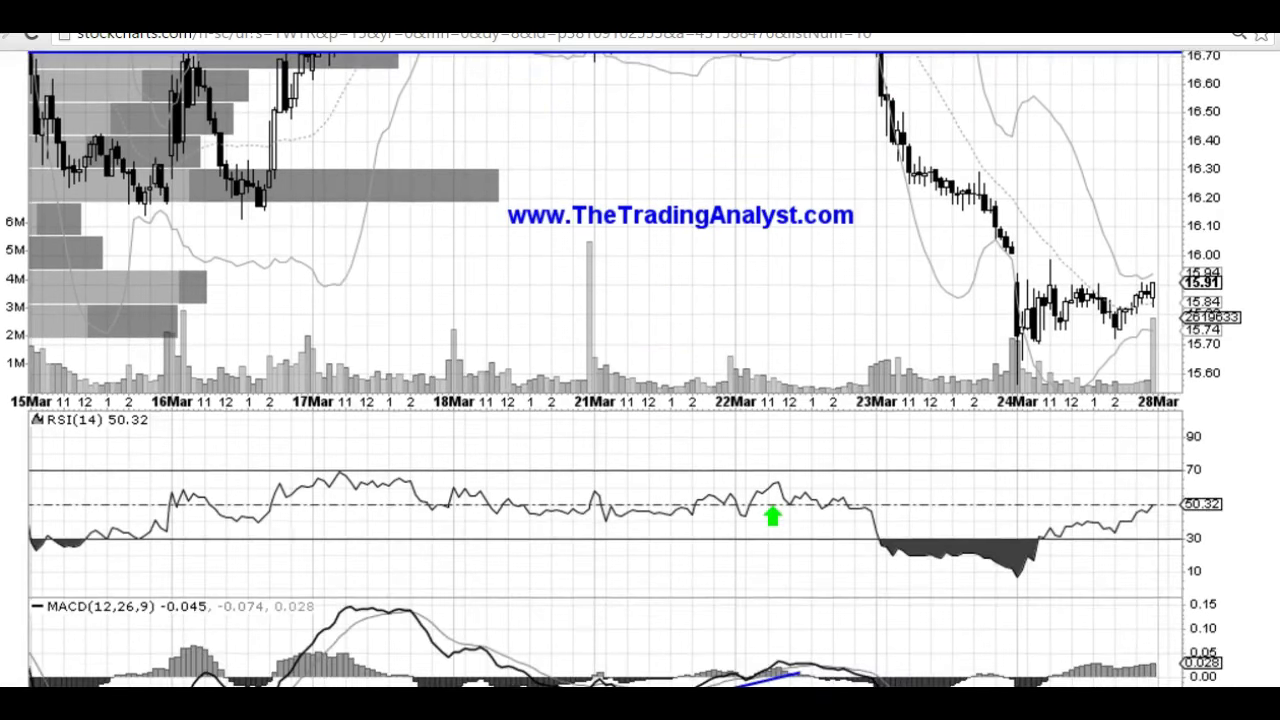
scroll(640, 368, up, 1)
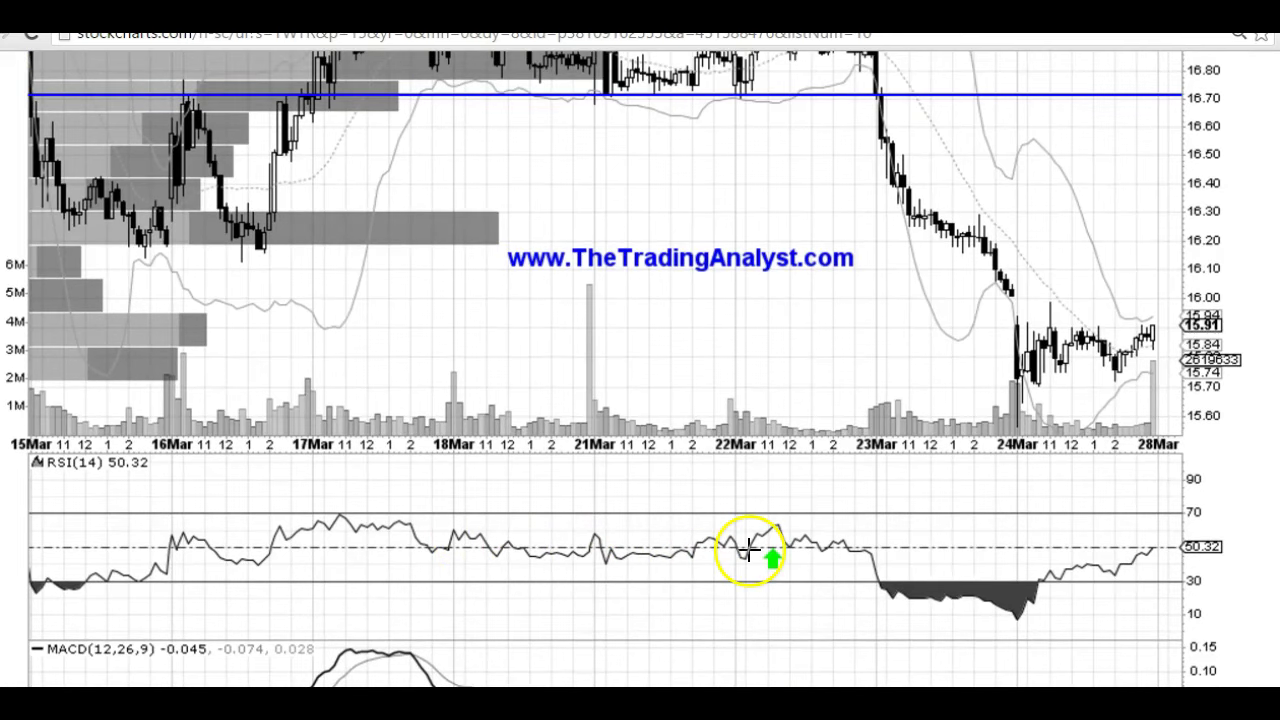
scroll(640, 368, up, 1)
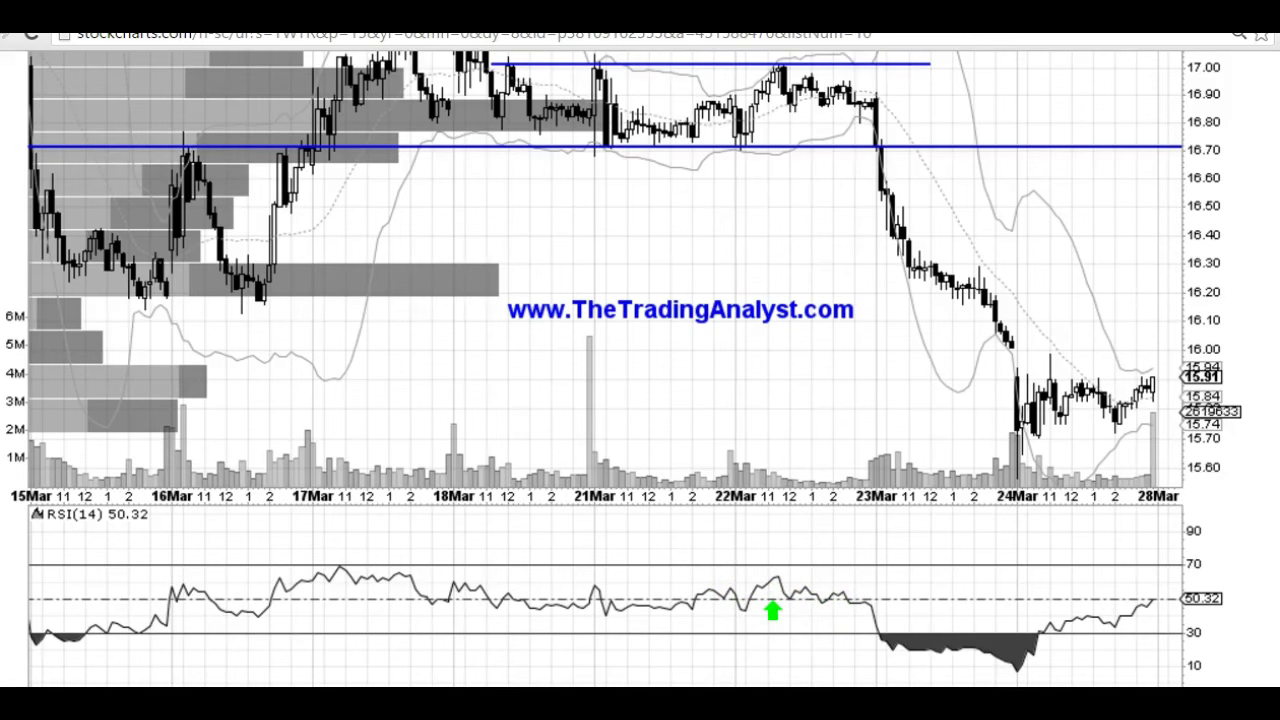
scroll(640, 368, down, 1)
scroll(640, 400, down, 2)
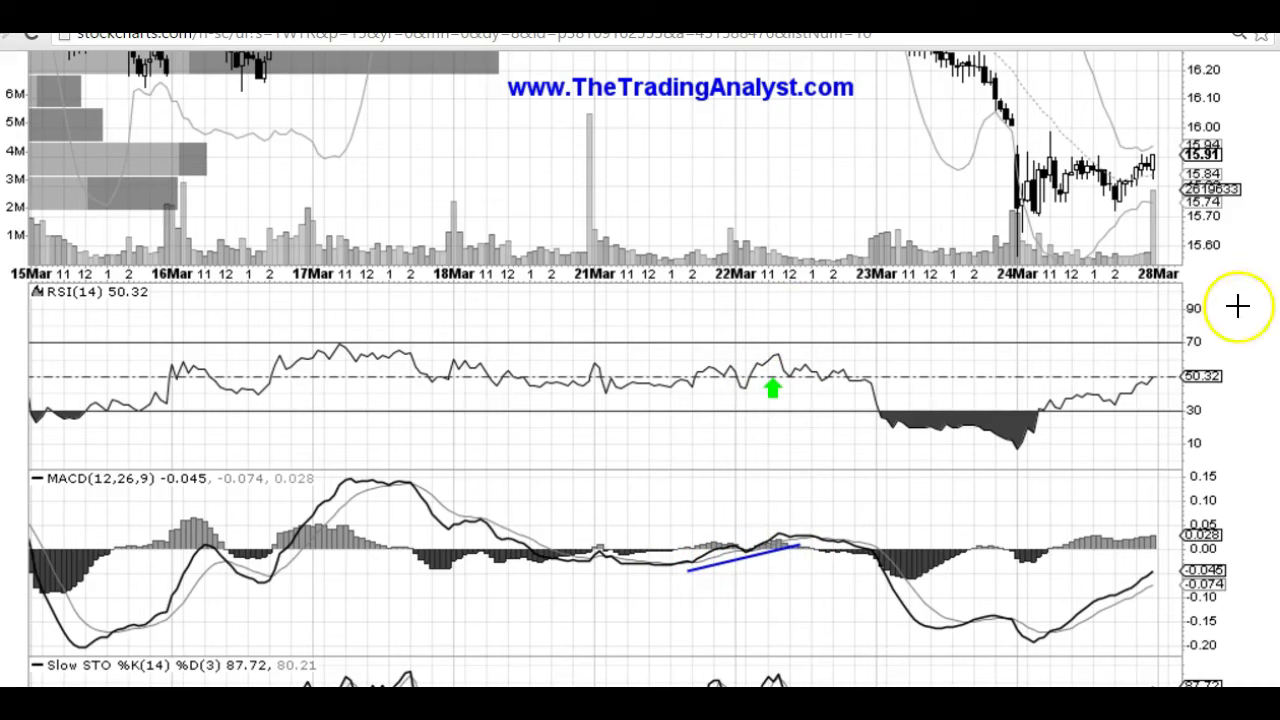
scroll(640, 370, up, 3)
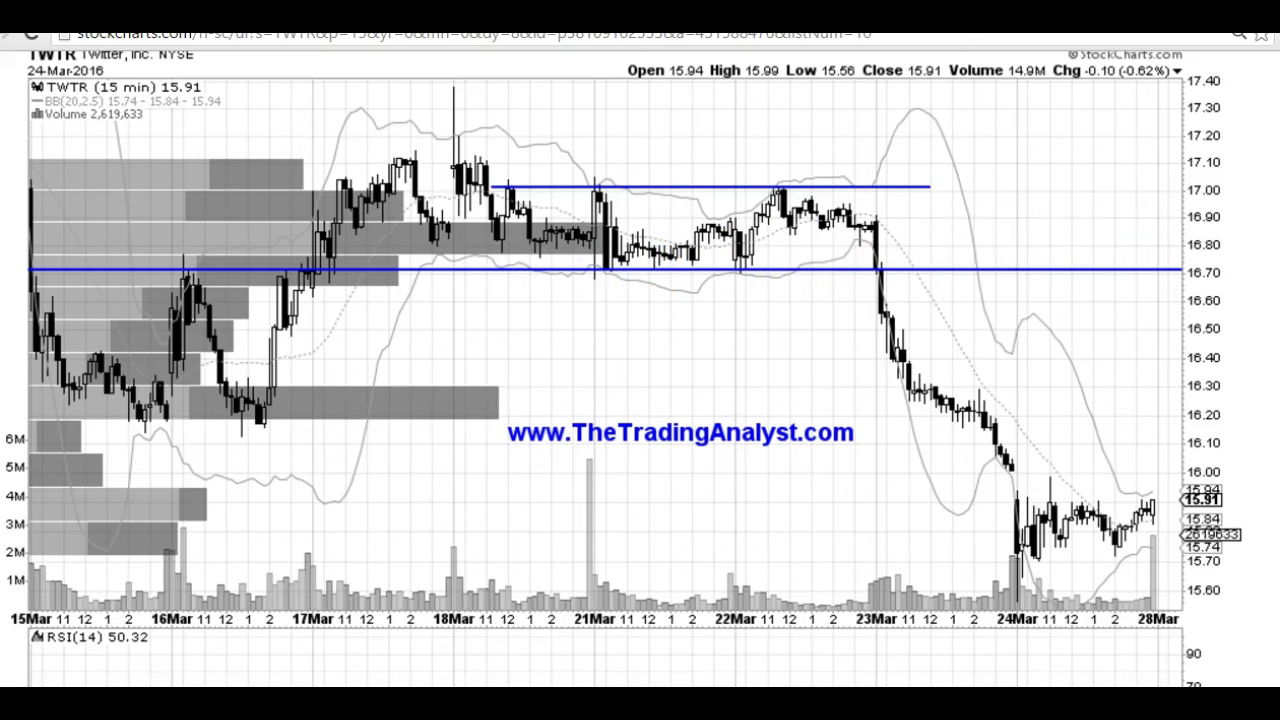
scroll(549, 540, down, 2)
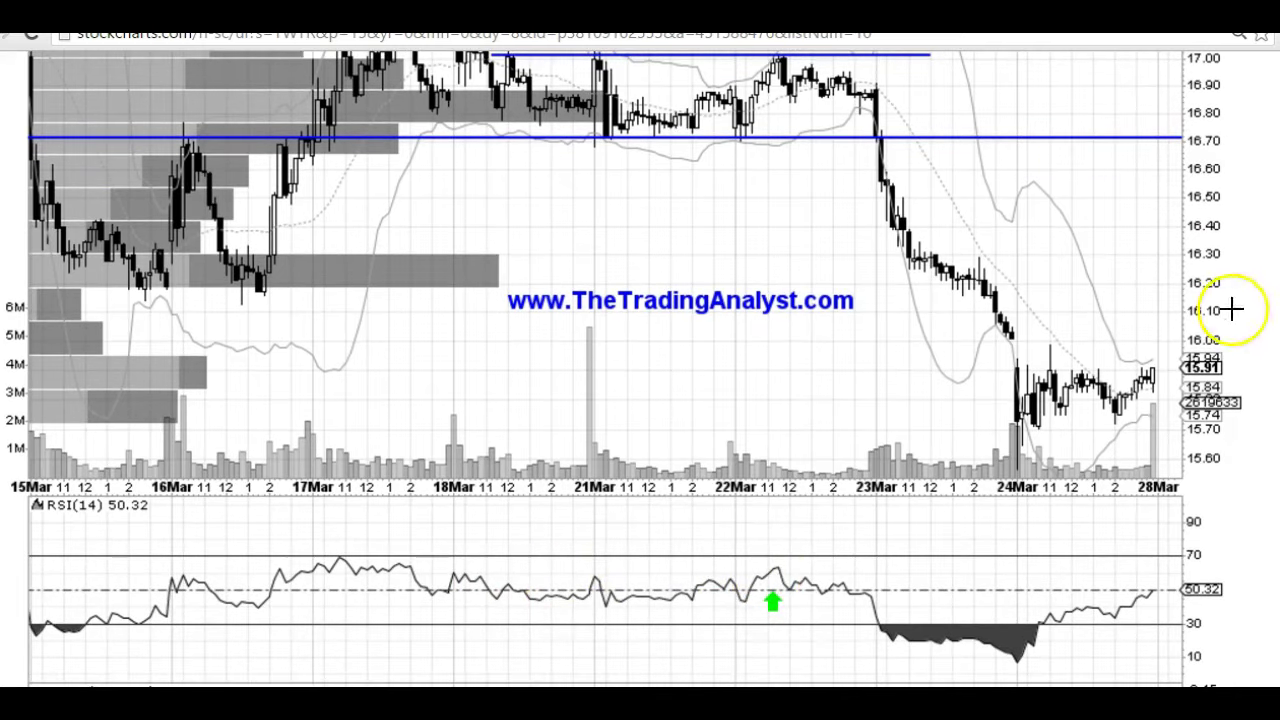
scroll(640, 400, down, 6)
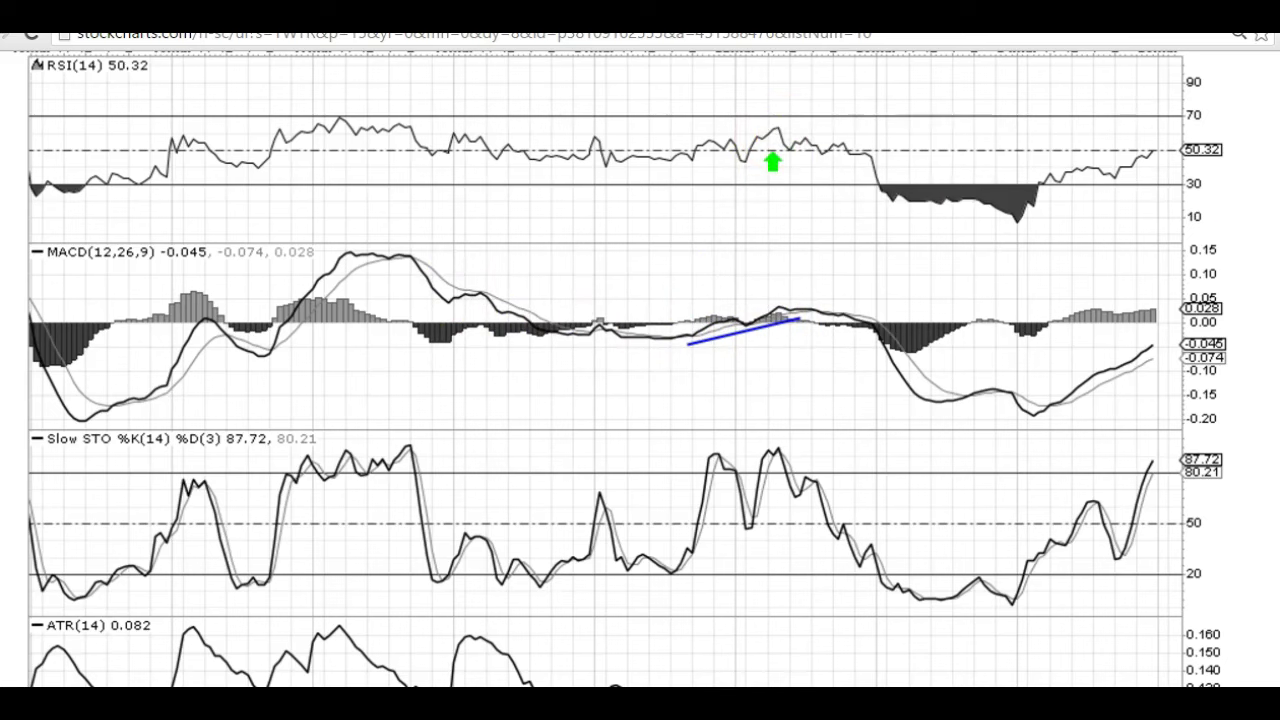
scroll(640, 368, up, 6)
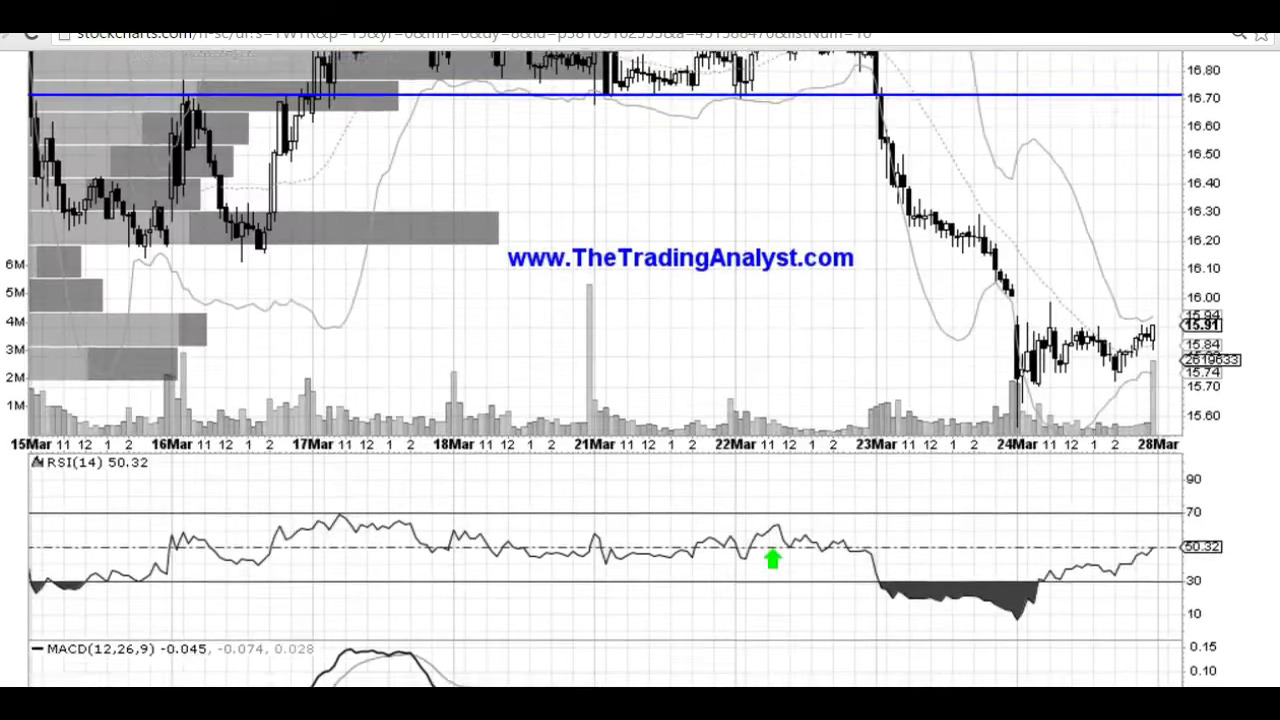